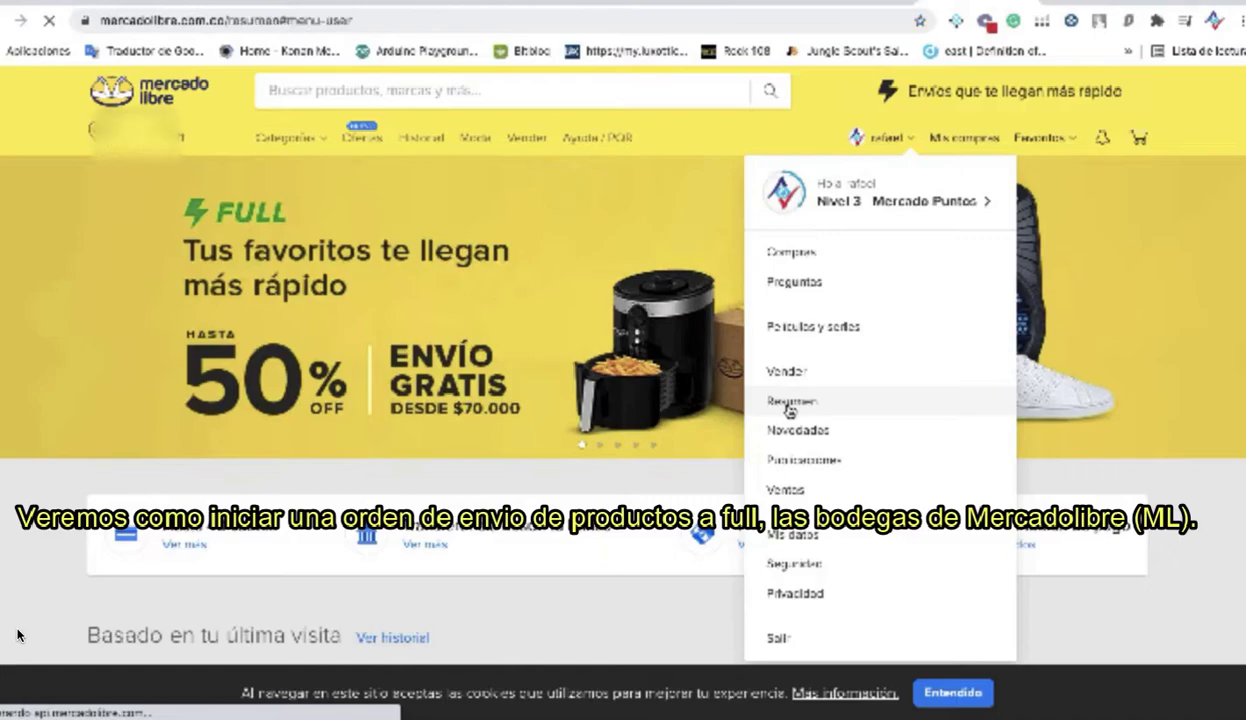
Open the Full stock management page from the seller summary and dismiss the welcome message
{"action": "scroll", "coordinate": [790, 411], "scroll_direction": "down", "scroll_amount": 5}
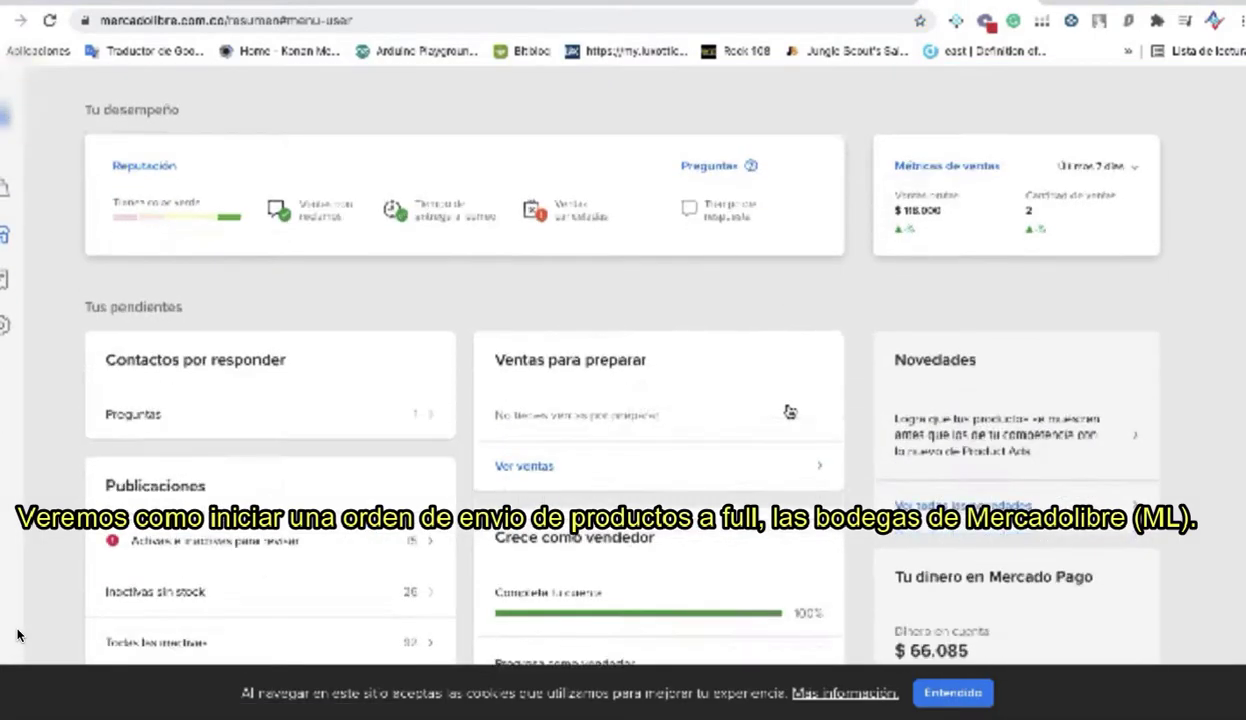
{"action": "scroll", "coordinate": [790, 411], "scroll_direction": "down", "scroll_amount": 2}
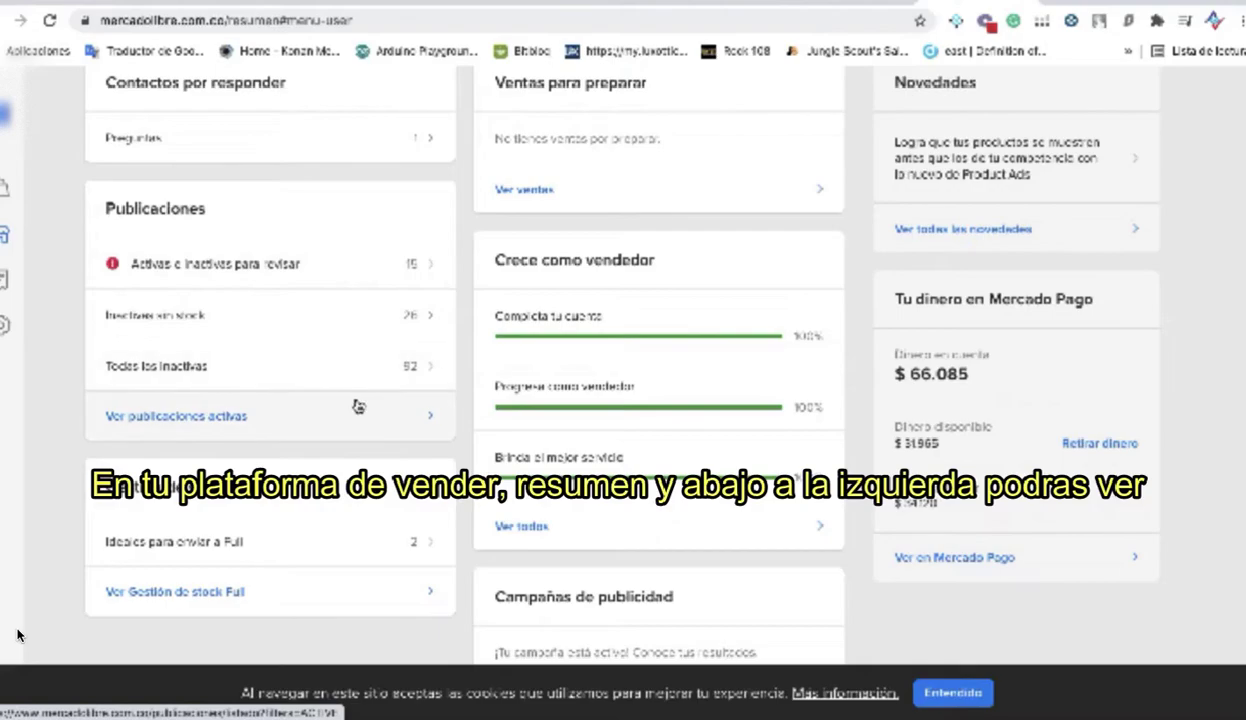
{"action": "scroll", "coordinate": [358, 405], "scroll_direction": "down", "scroll_amount": 1}
{"action": "scroll", "coordinate": [358, 405], "scroll_direction": "down", "scroll_amount": 1}
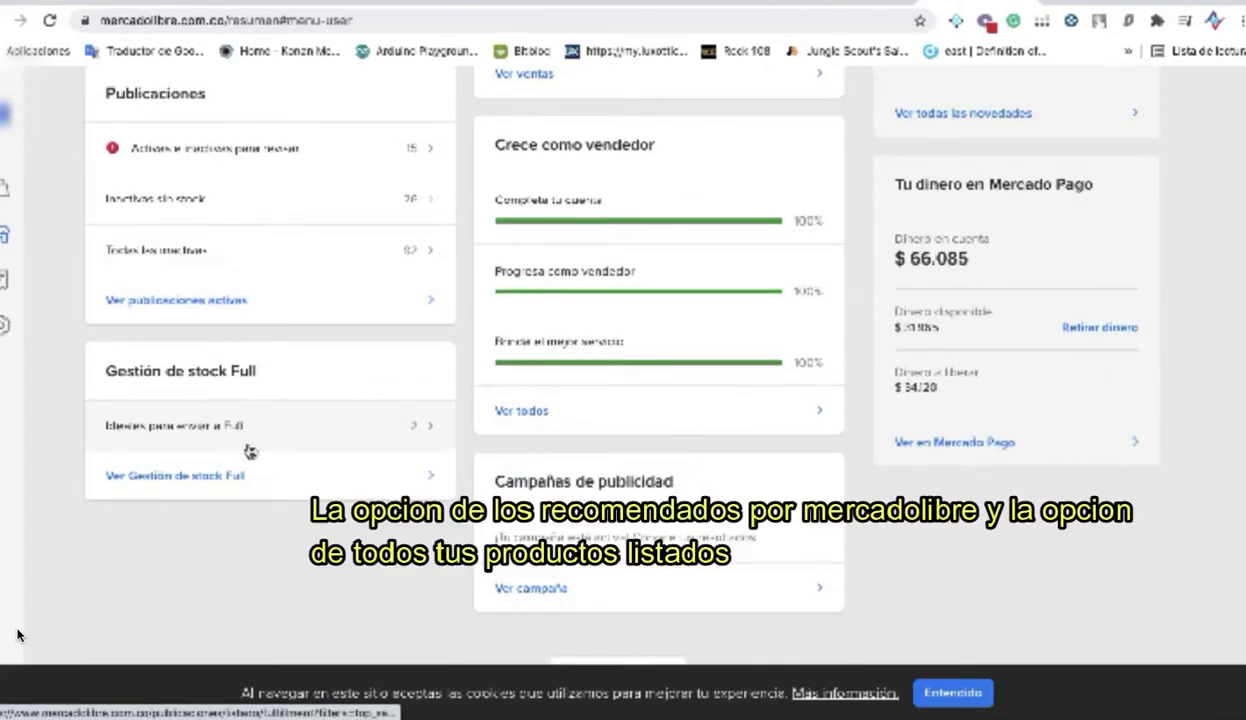
{"action": "left_click", "coordinate": [372, 486]}
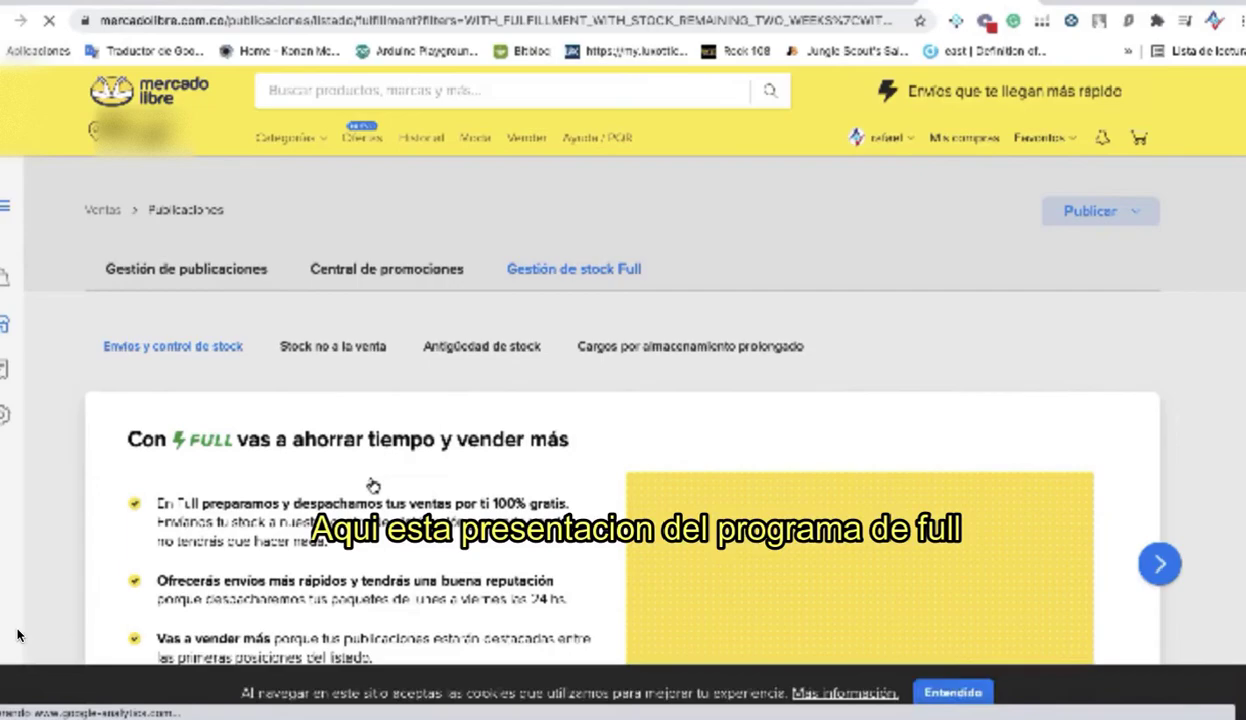
{"action": "scroll", "coordinate": [372, 486], "scroll_direction": "down", "scroll_amount": 3}
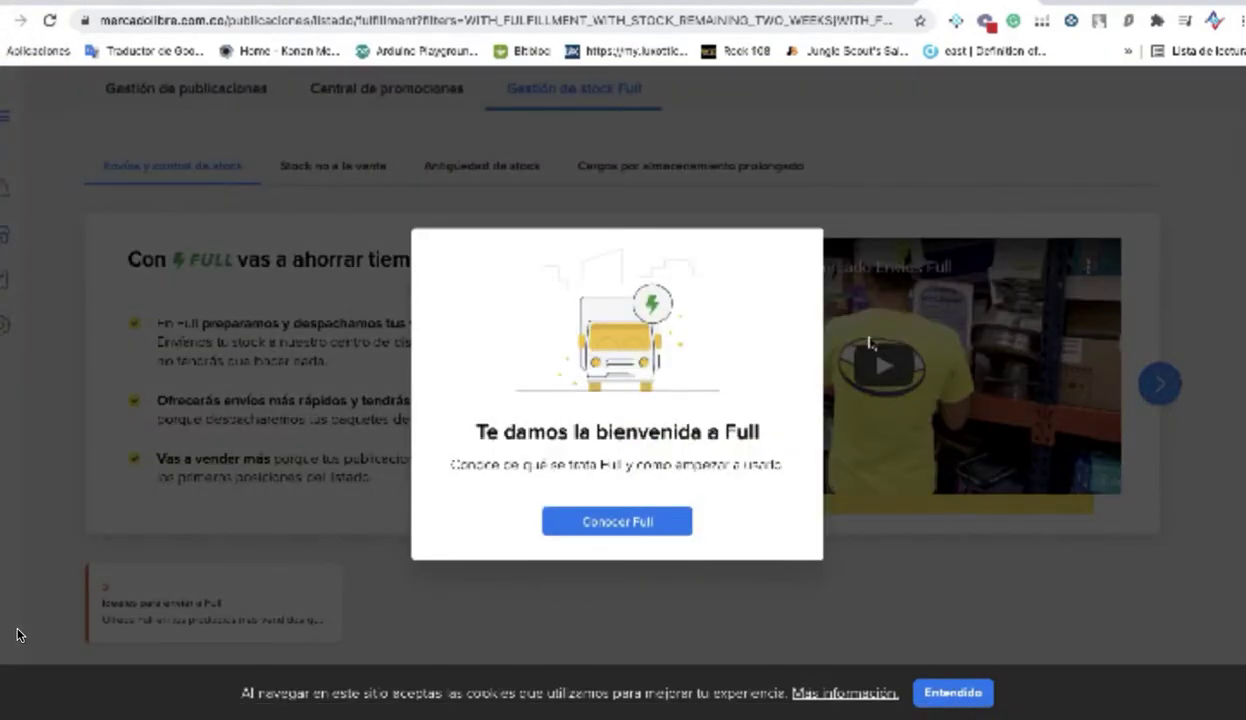
{"action": "left_click", "coordinate": [903, 178]}
Look through the first page of listed products and their recommendations for sending stock to Full
{"action": "scroll", "coordinate": [453, 448], "scroll_direction": "down", "scroll_amount": 5}
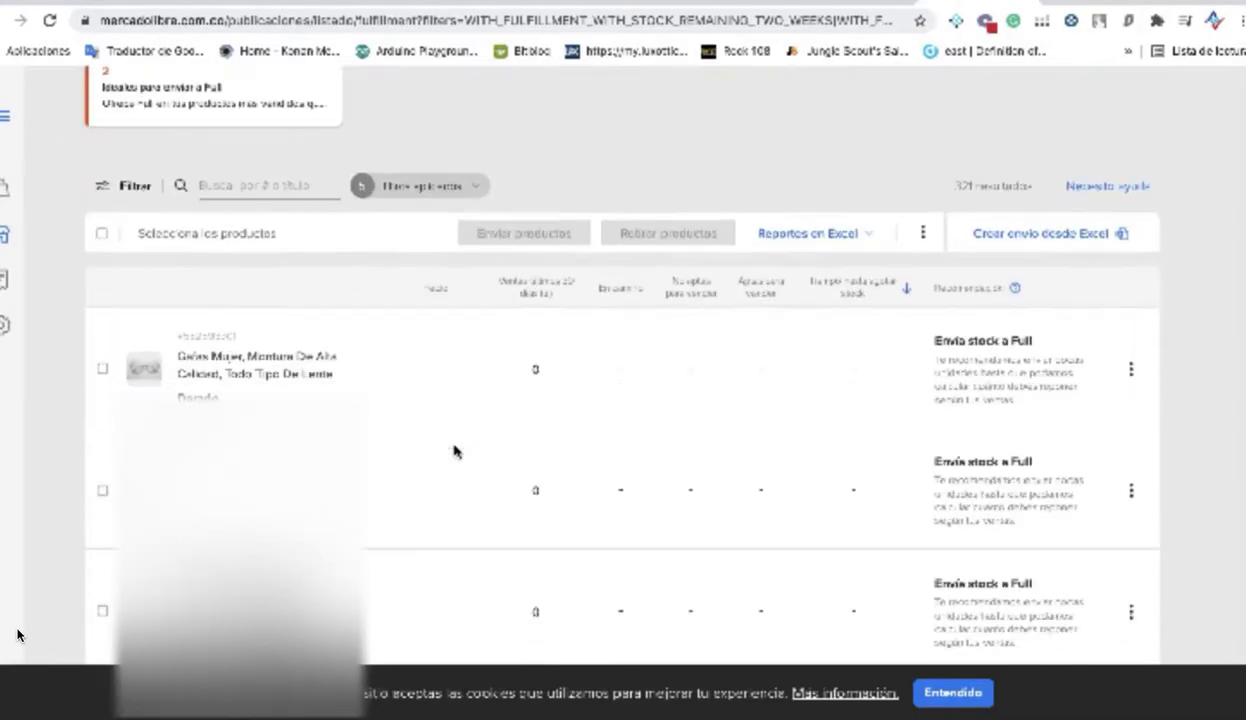
{"action": "scroll", "coordinate": [453, 451], "scroll_direction": "down", "scroll_amount": 2}
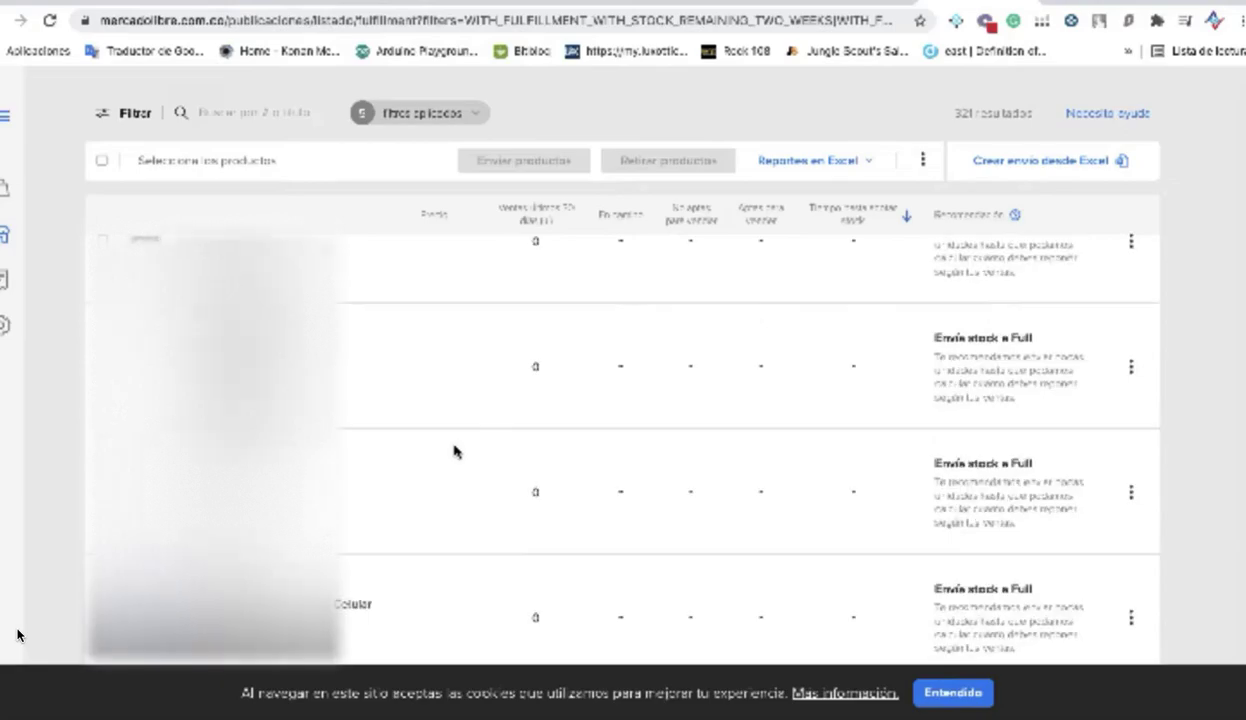
{"action": "scroll", "coordinate": [453, 451], "scroll_direction": "down", "scroll_amount": 3}
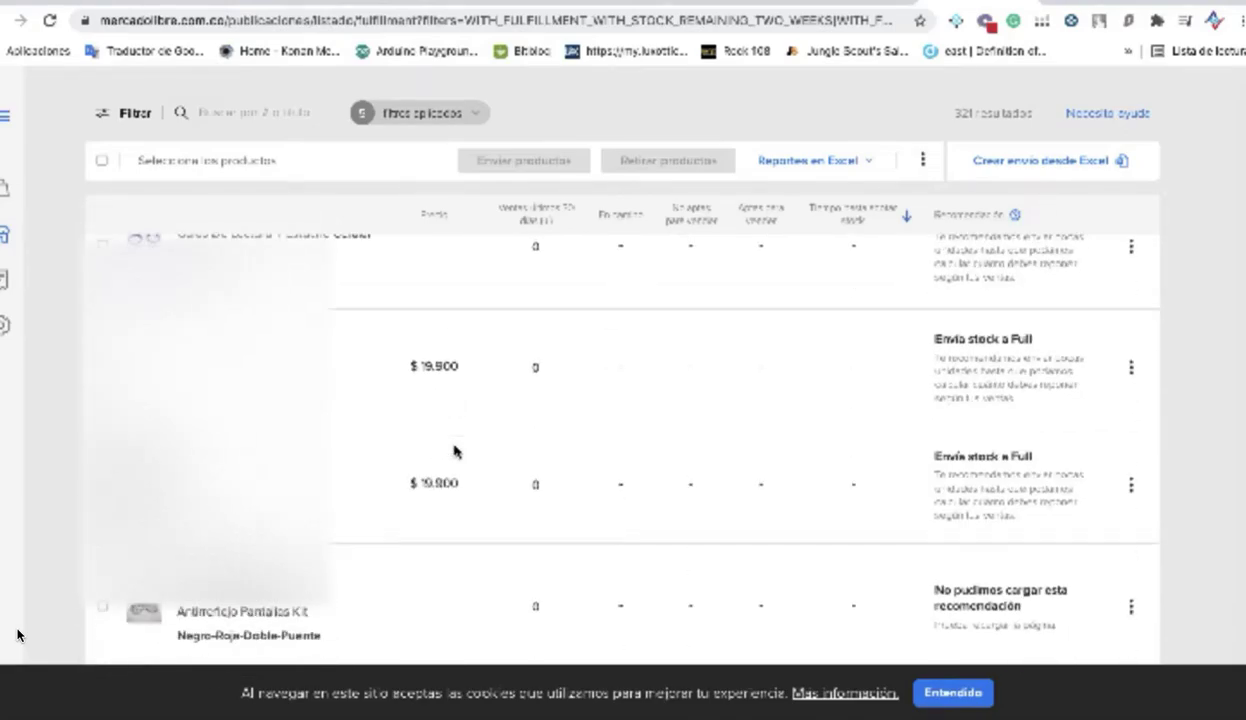
{"action": "scroll", "coordinate": [453, 451], "scroll_direction": "down", "scroll_amount": 5}
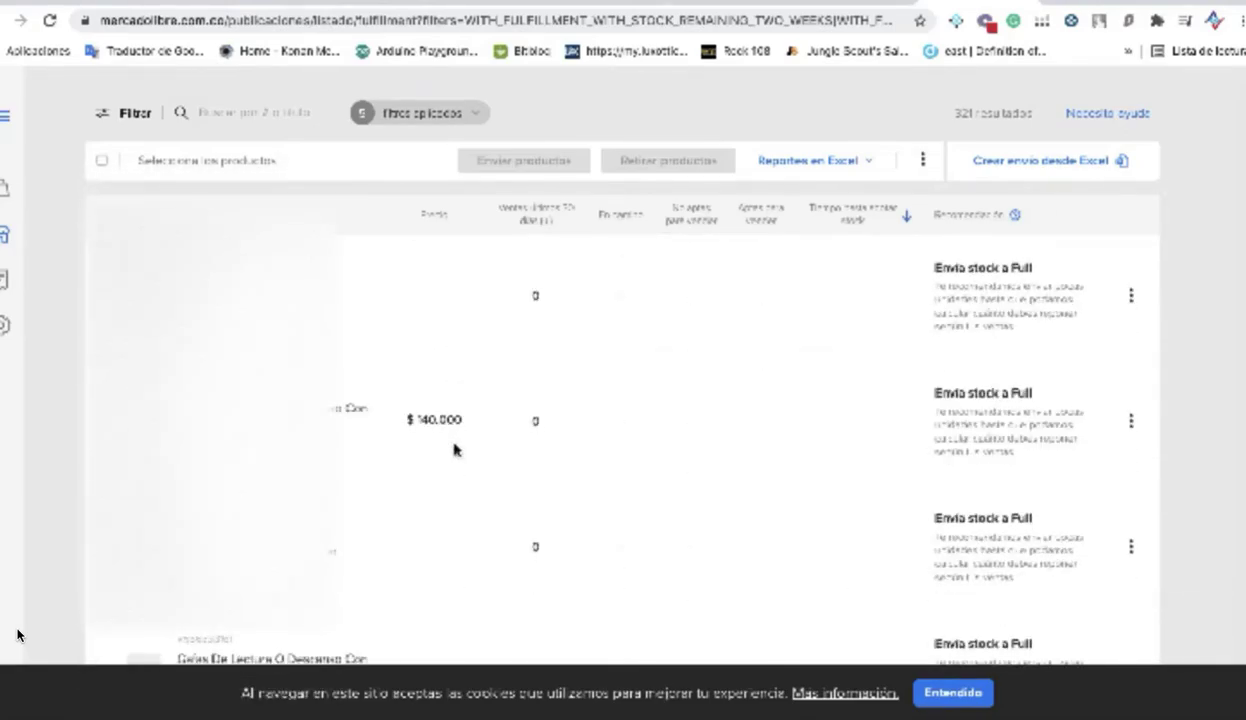
{"action": "scroll", "coordinate": [453, 451], "scroll_direction": "down", "scroll_amount": 5}
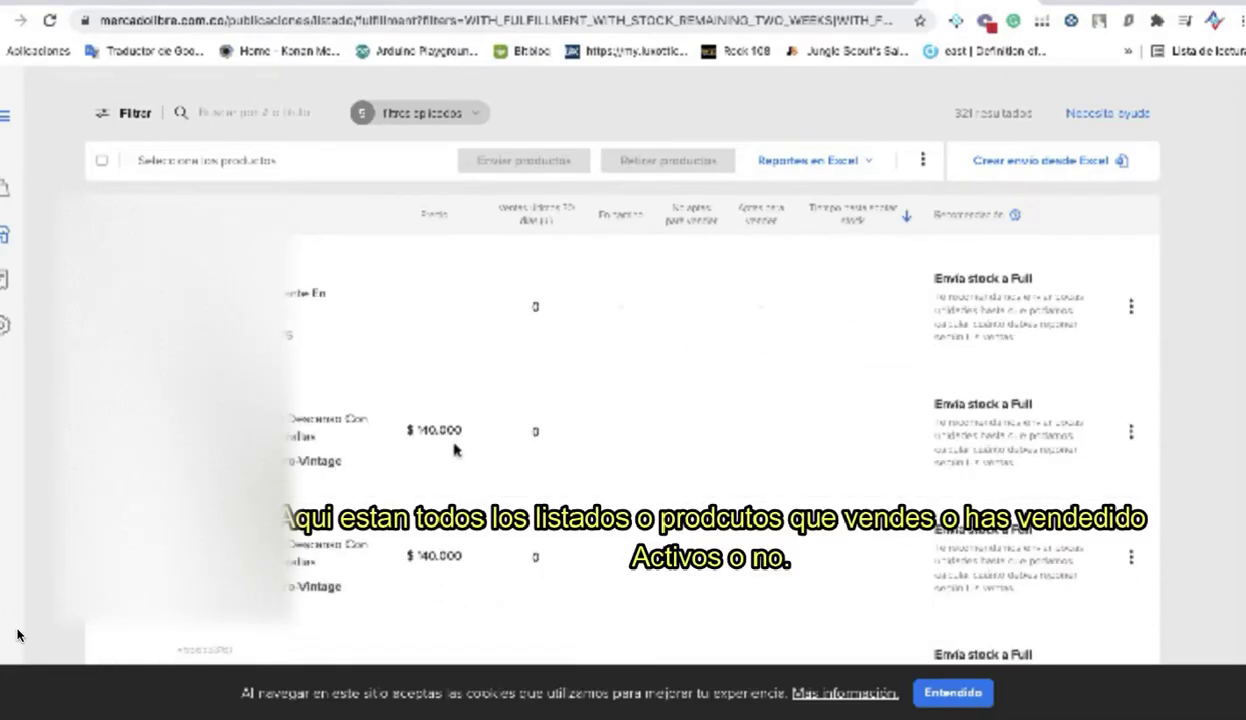
{"action": "scroll", "coordinate": [453, 451], "scroll_direction": "down", "scroll_amount": 5}
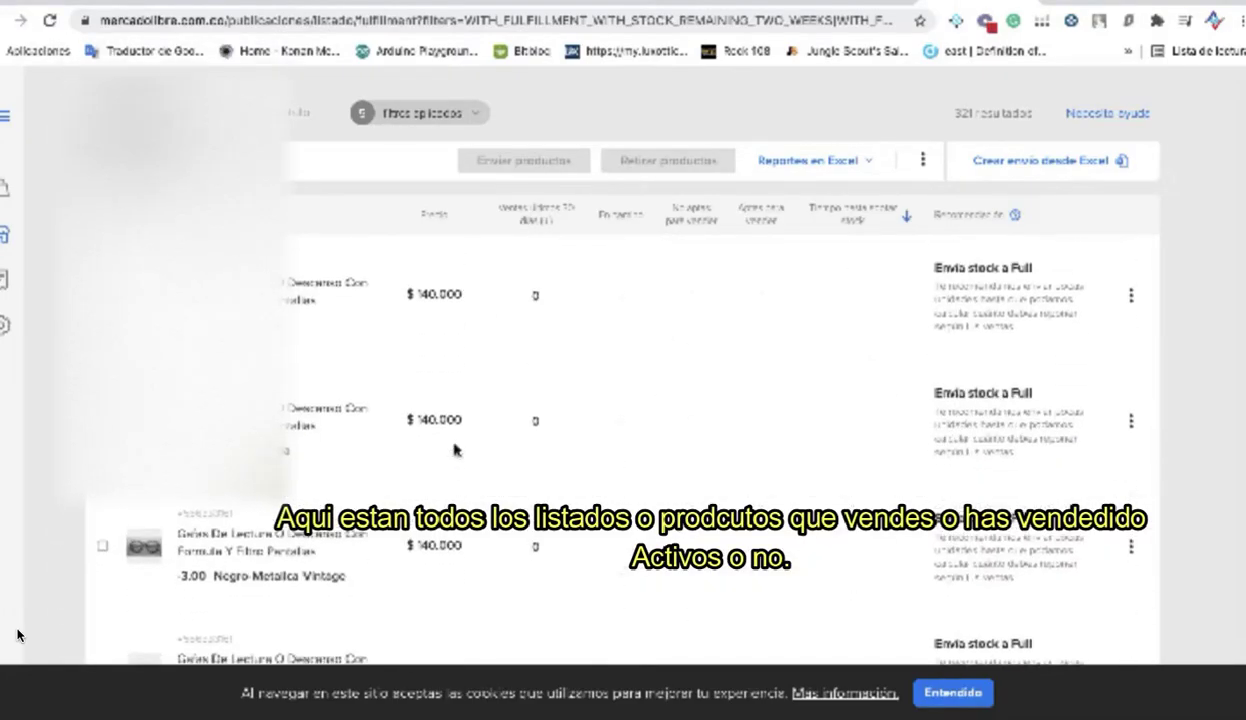
{"action": "scroll", "coordinate": [455, 449], "scroll_direction": "down", "scroll_amount": 5}
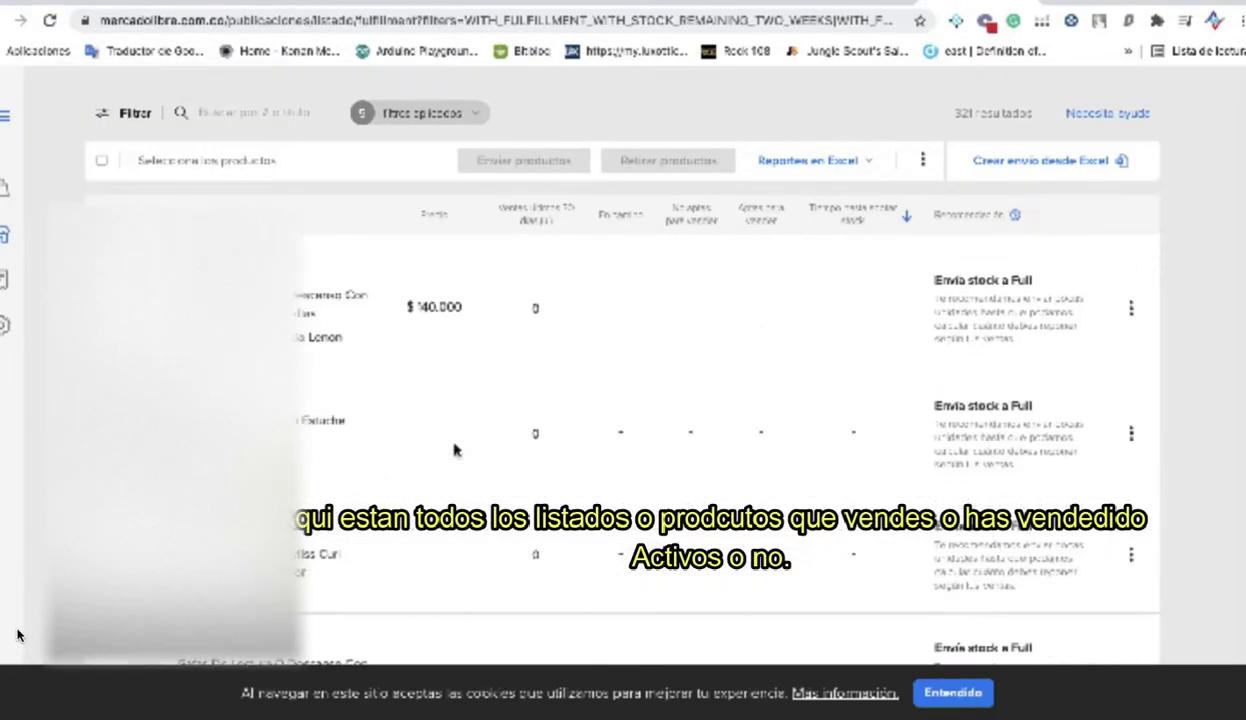
{"action": "scroll", "coordinate": [455, 449], "scroll_direction": "down", "scroll_amount": 5}
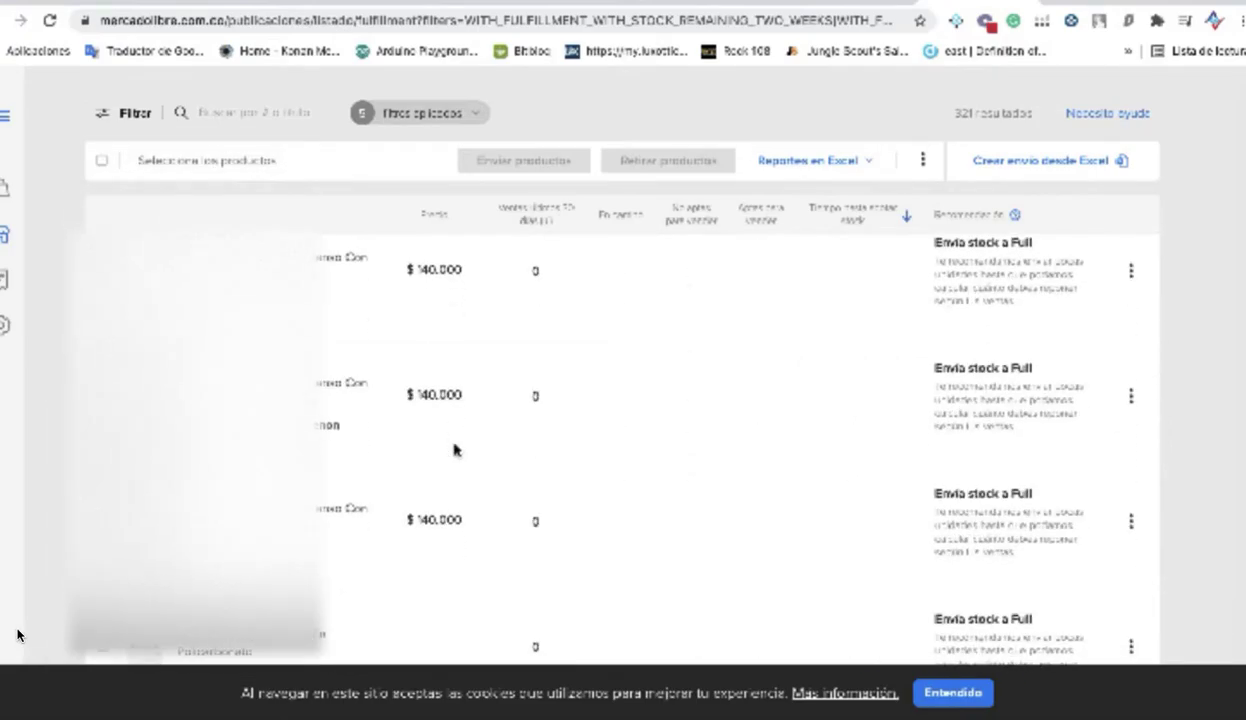
{"action": "scroll", "coordinate": [455, 449], "scroll_direction": "down", "scroll_amount": 3}
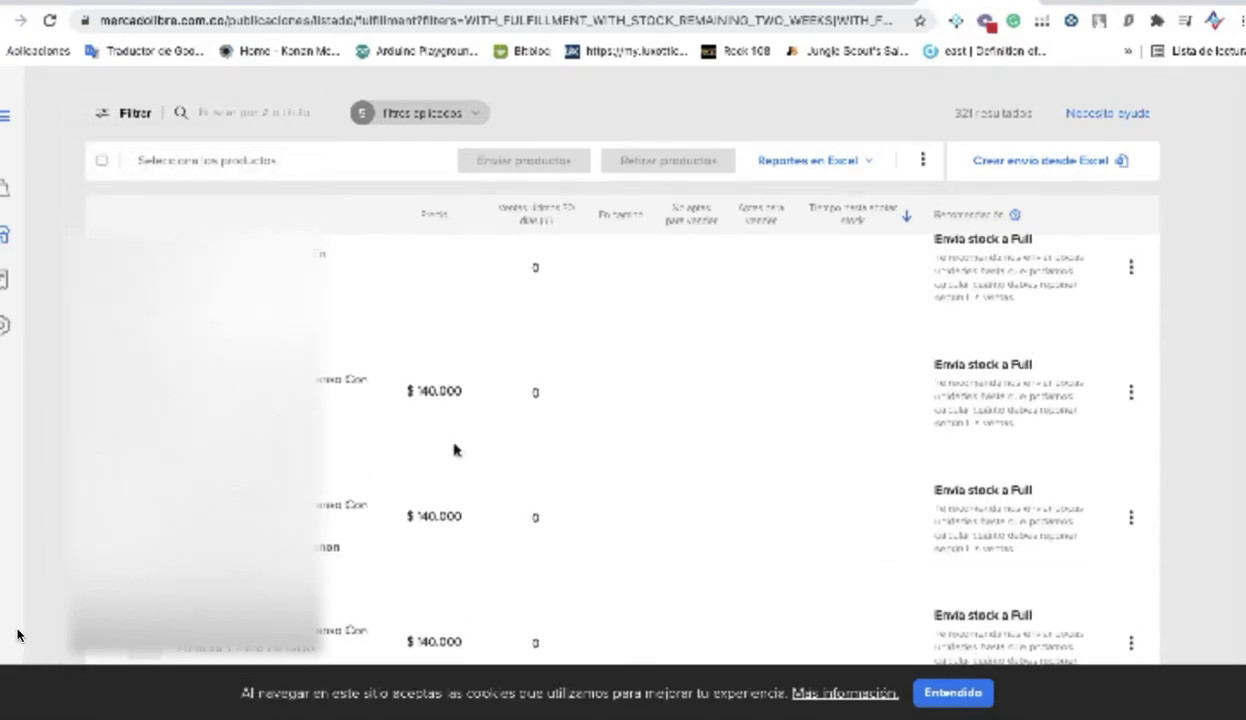
{"action": "left_click", "coordinate": [107, 120]}
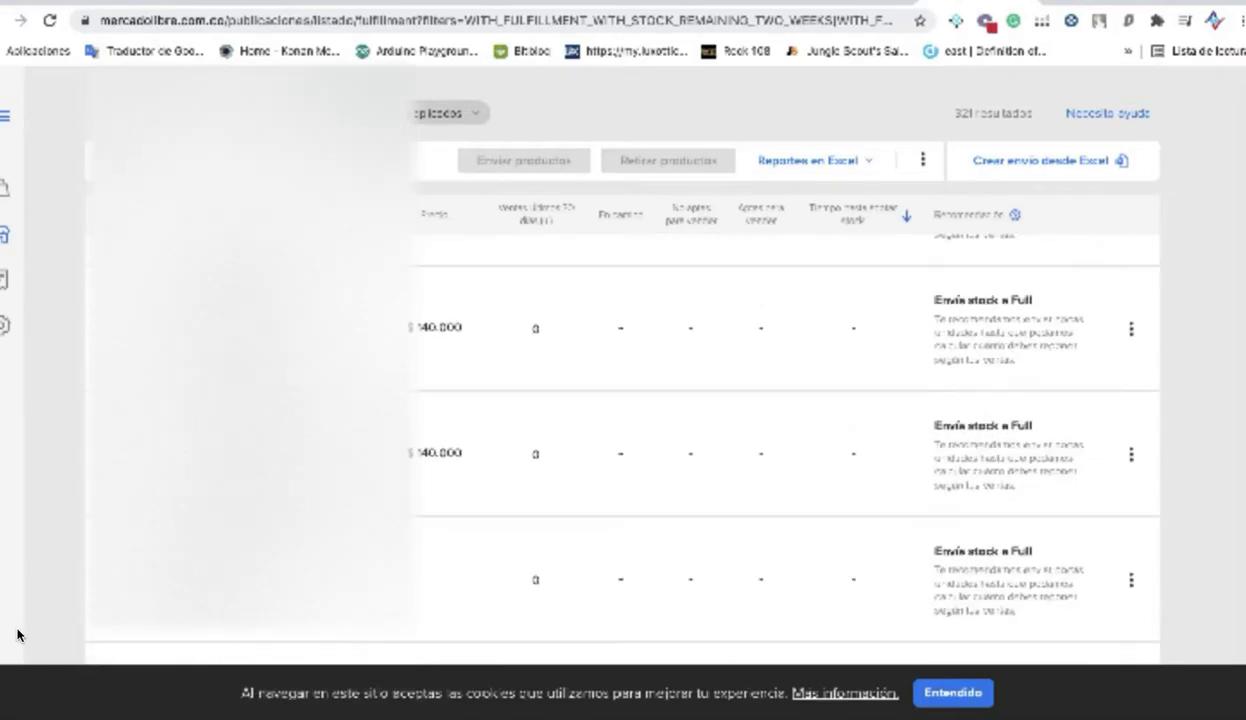
{"action": "scroll", "coordinate": [17, 634], "scroll_direction": "down", "scroll_amount": 15}
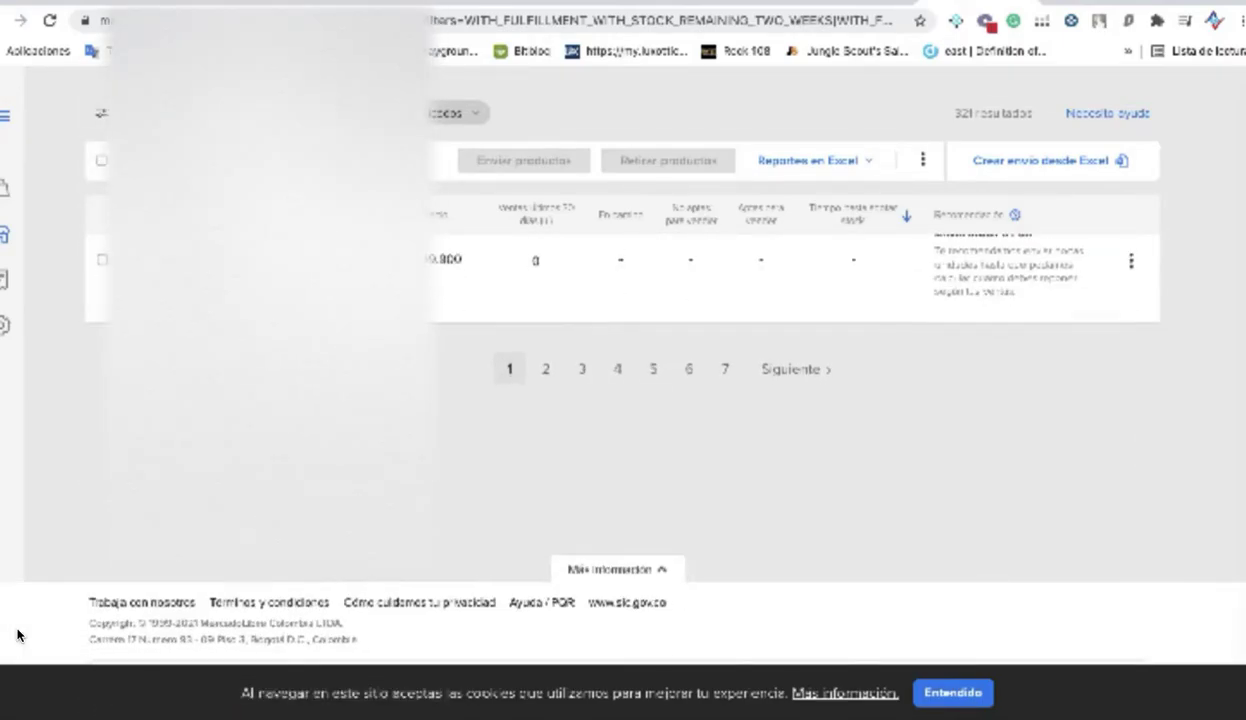
Select the $14.500 product on page 2 of the product list
{"action": "left_click", "coordinate": [546, 370]}
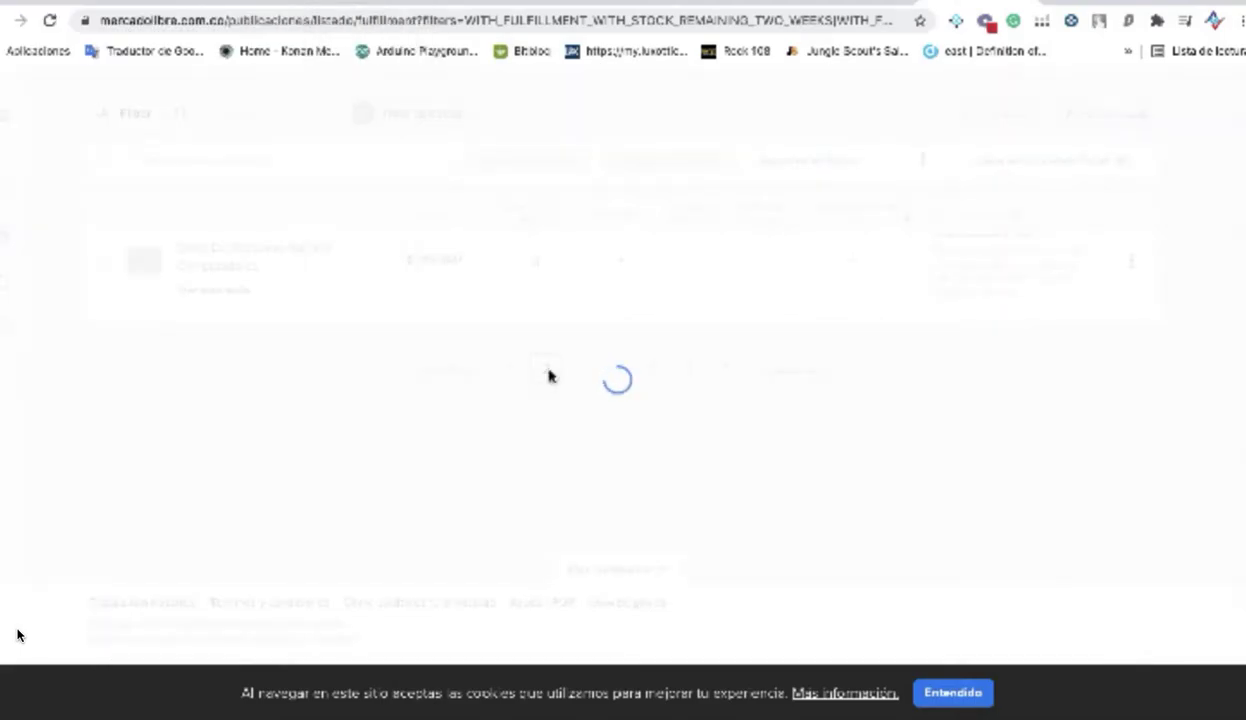
{"action": "scroll", "coordinate": [513, 487], "scroll_direction": "down", "scroll_amount": 8}
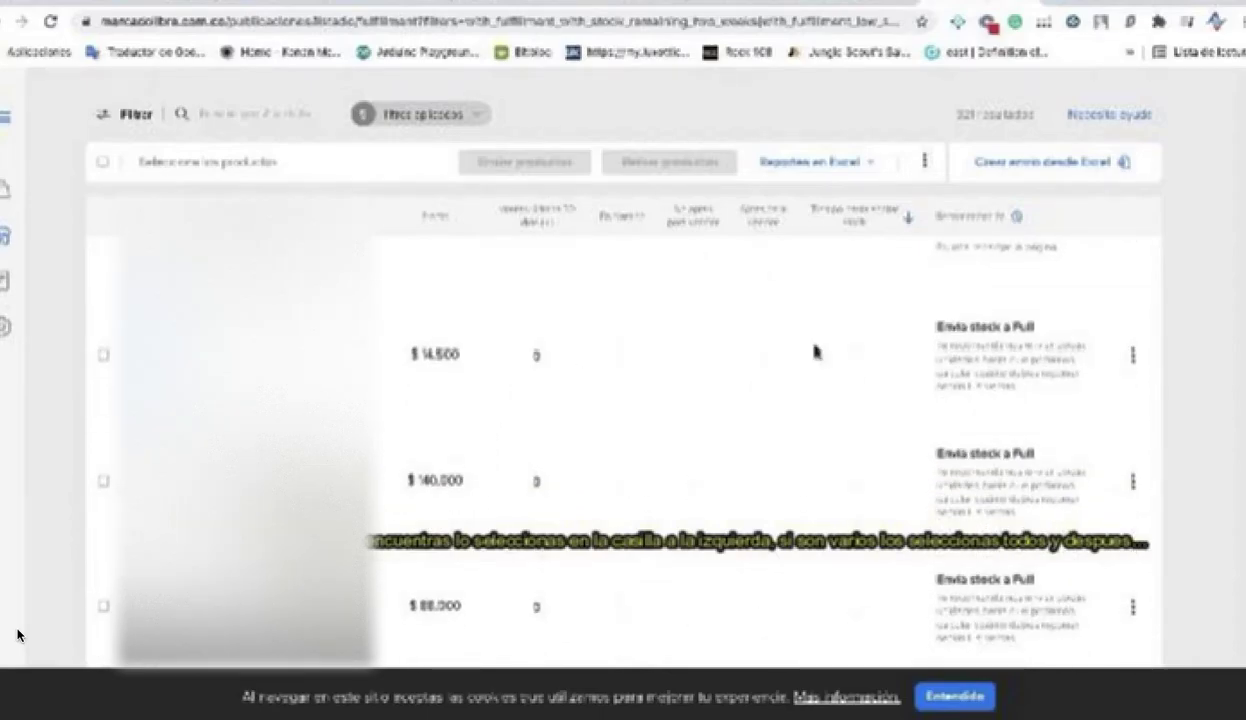
{"action": "left_click", "coordinate": [103, 356]}
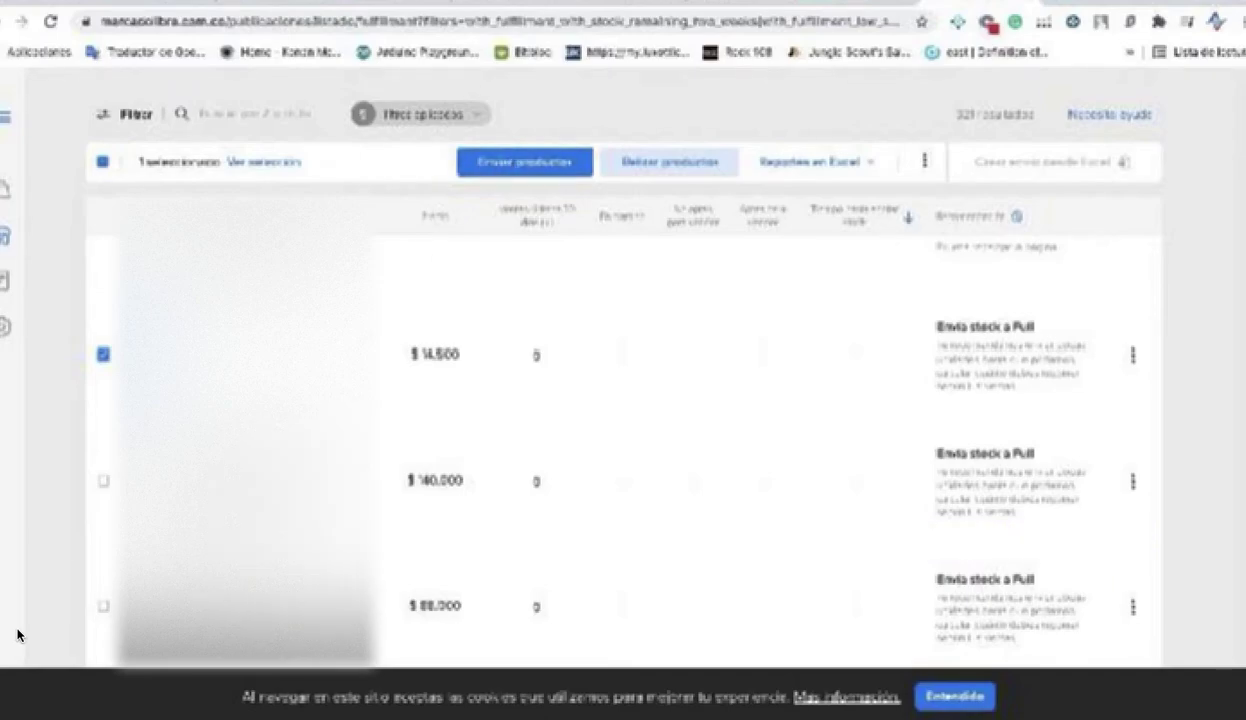
{"action": "scroll", "coordinate": [600, 440], "scroll_direction": "down", "scroll_amount": 1}
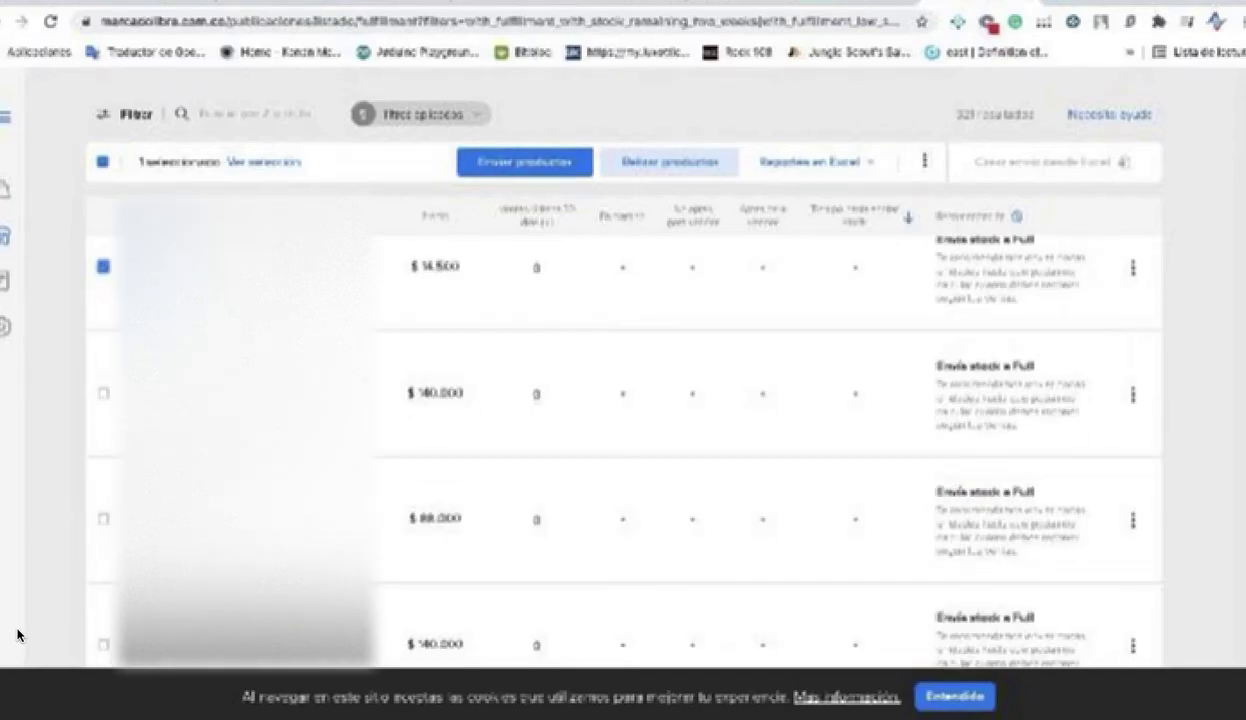
{"action": "scroll", "coordinate": [17, 634], "scroll_direction": "down", "scroll_amount": 1}
{"action": "scroll", "coordinate": [17, 634], "scroll_direction": "up", "scroll_amount": 1}
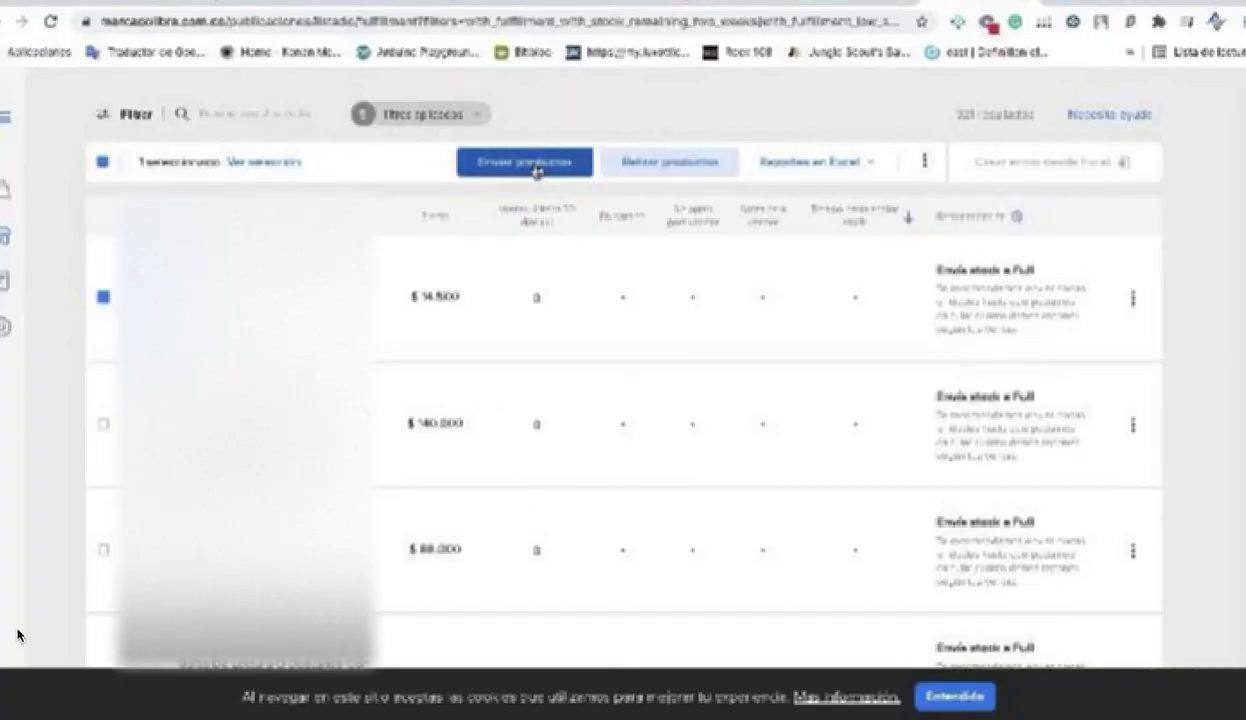
Start a Full shipment with the selected product and declare 6 units to send
{"action": "left_click", "coordinate": [536, 164]}
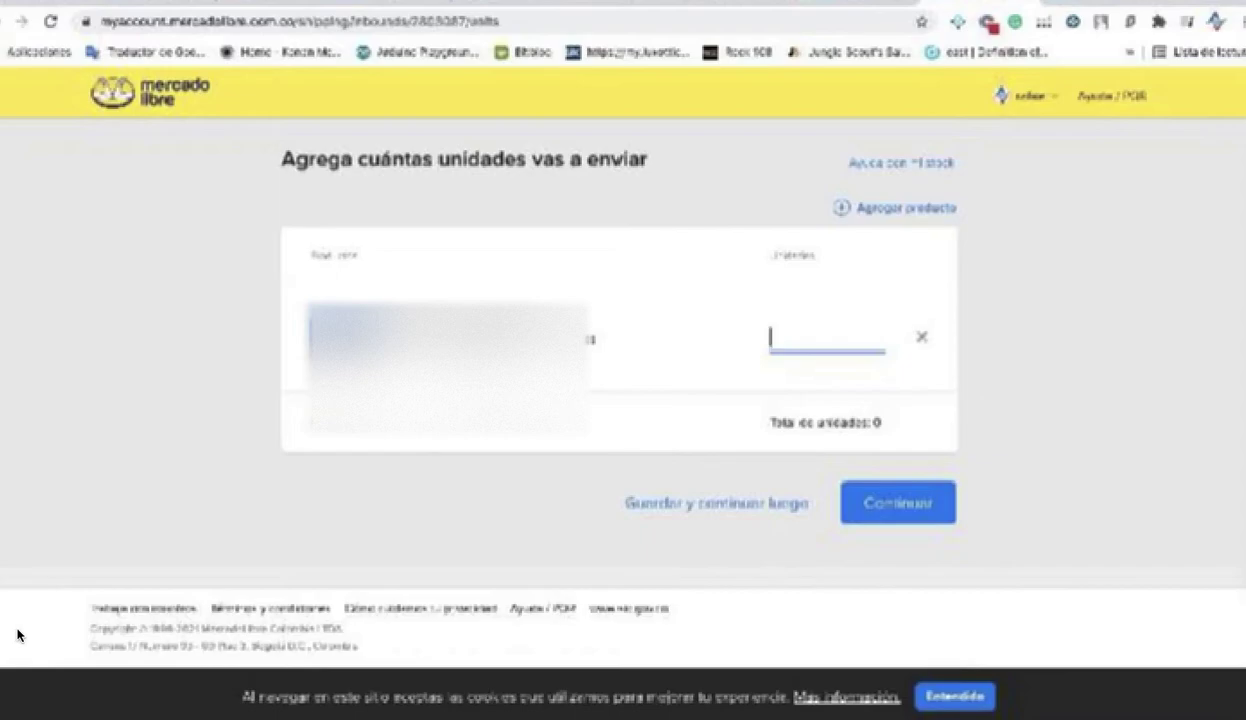
{"action": "type", "text": "6"}
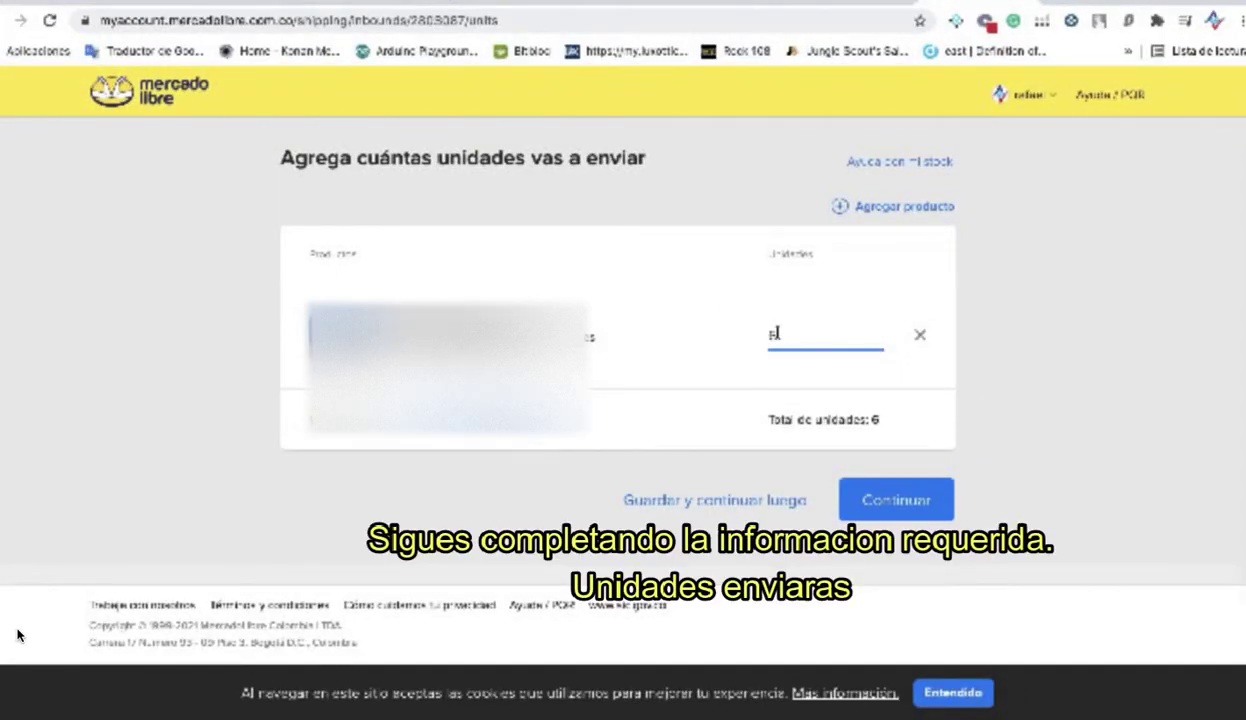
{"action": "left_click", "coordinate": [882, 500]}
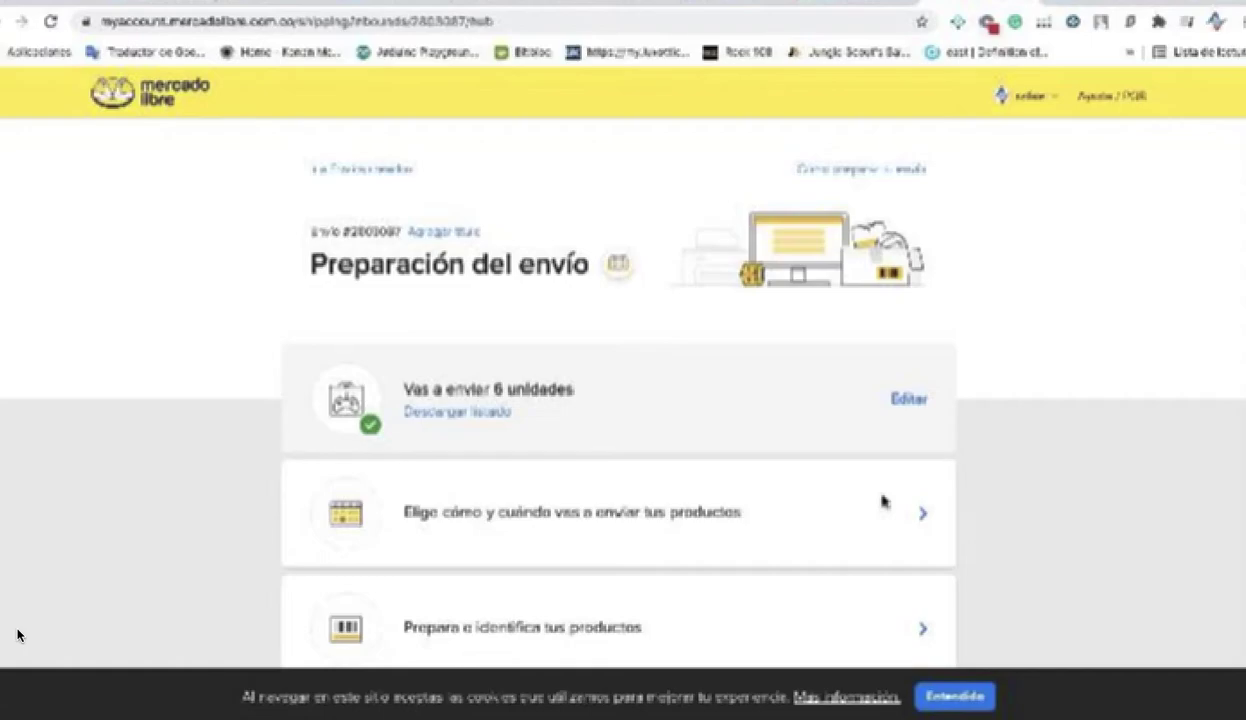
Open the task for how and when to ship, and set the shipping type to "Lo enviaré con una empresa de mensajería"
{"action": "scroll", "coordinate": [882, 500], "scroll_direction": "down", "scroll_amount": 1}
{"action": "scroll", "coordinate": [882, 500], "scroll_direction": "down", "scroll_amount": 2}
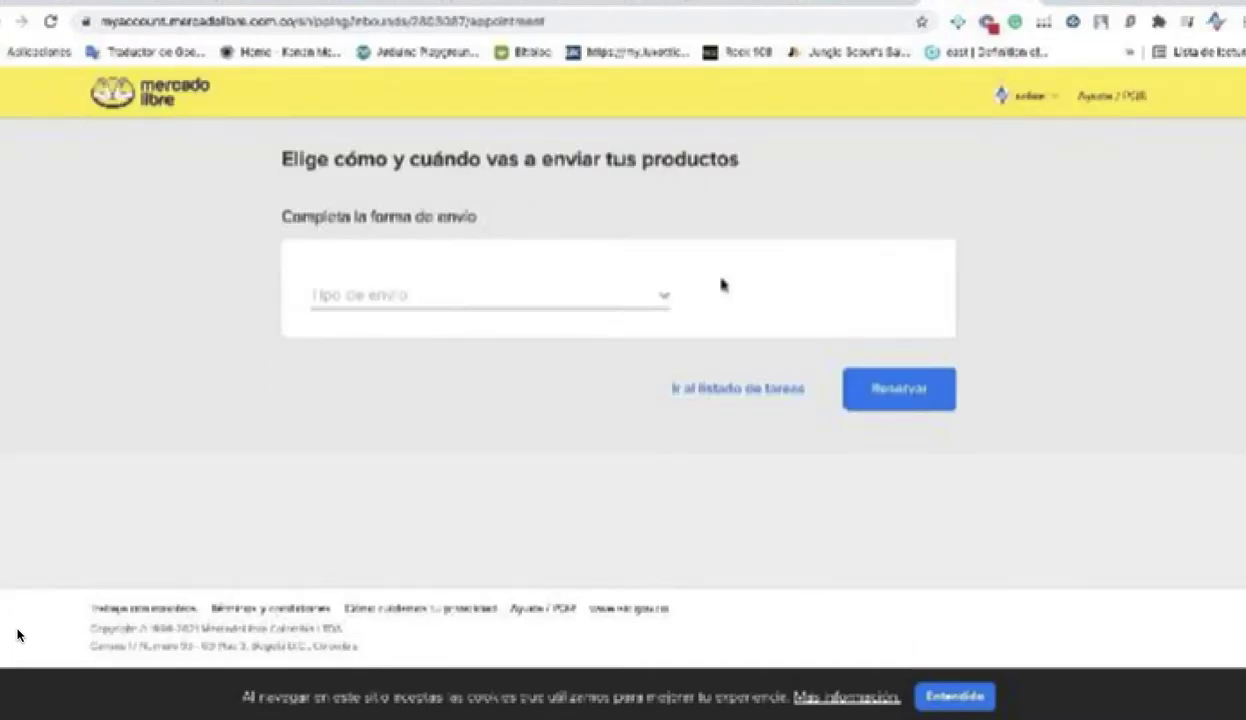
{"action": "left_click", "coordinate": [668, 296]}
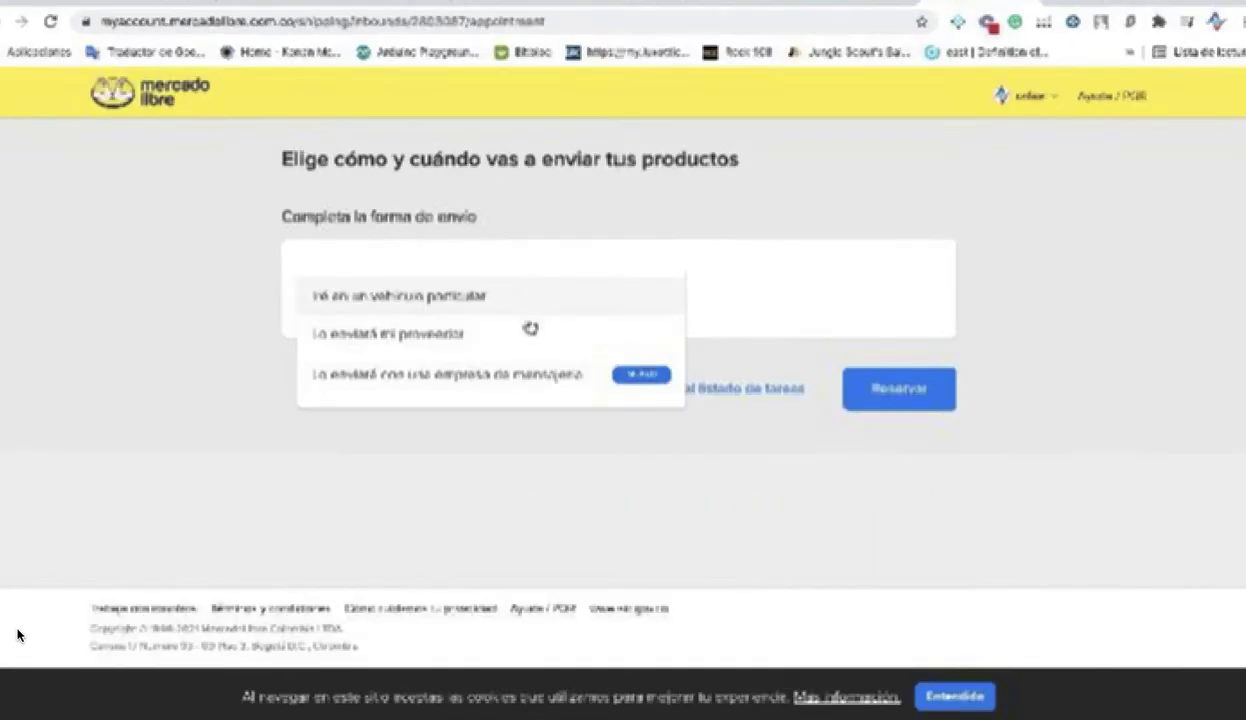
{"action": "left_click", "coordinate": [521, 384]}
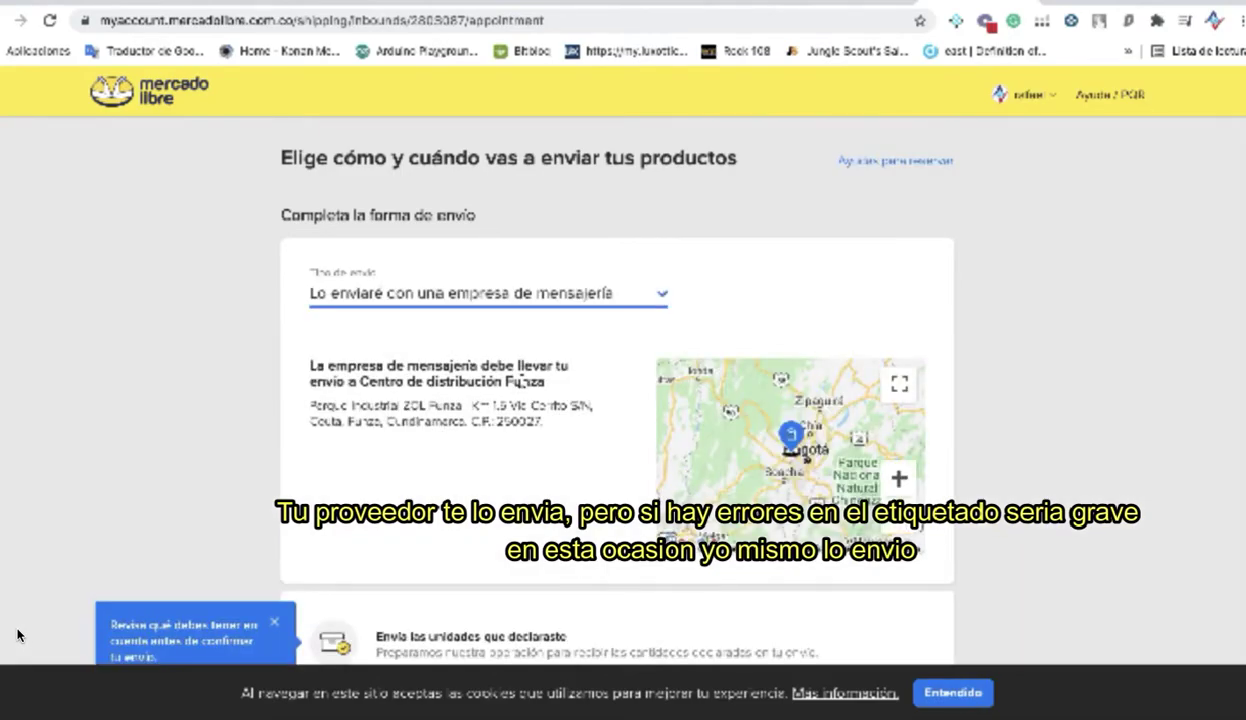
Review the distribution centre's address and the courier shipping information, and confirm the shipping method
{"action": "scroll", "coordinate": [521, 384], "scroll_direction": "down", "scroll_amount": 1}
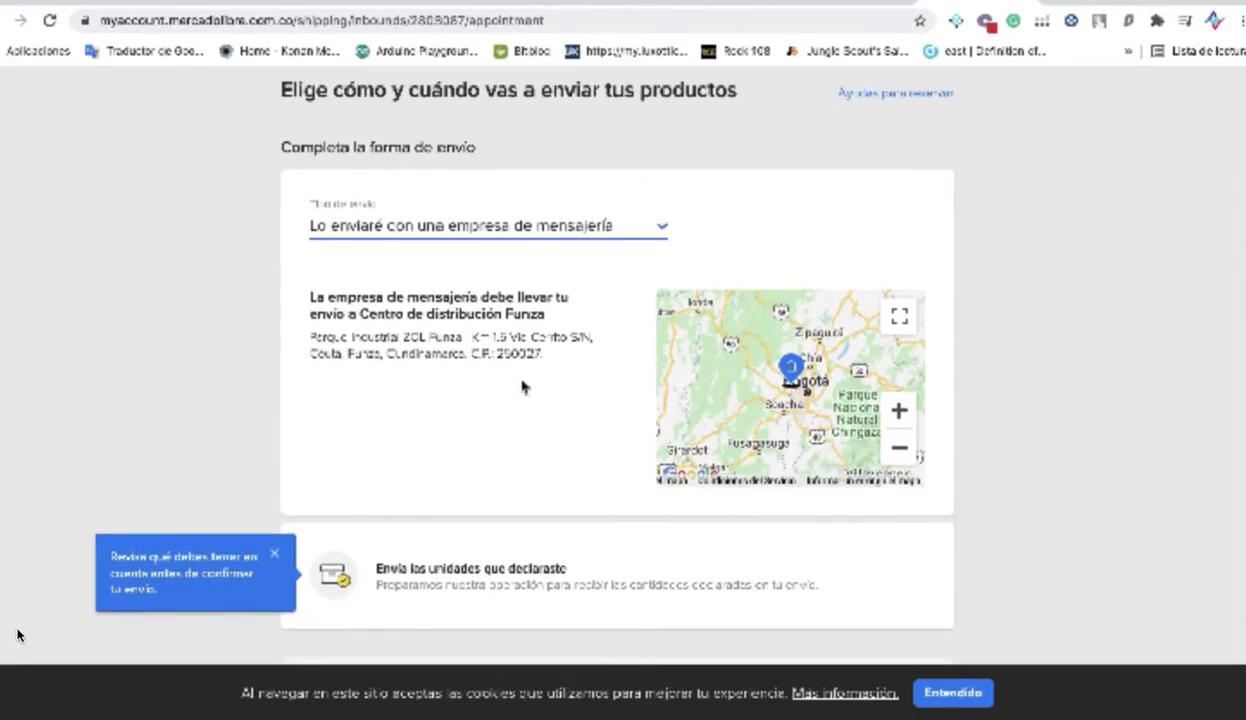
{"action": "left_click_drag", "start_coordinate": [311, 335], "coordinate": [546, 360]}
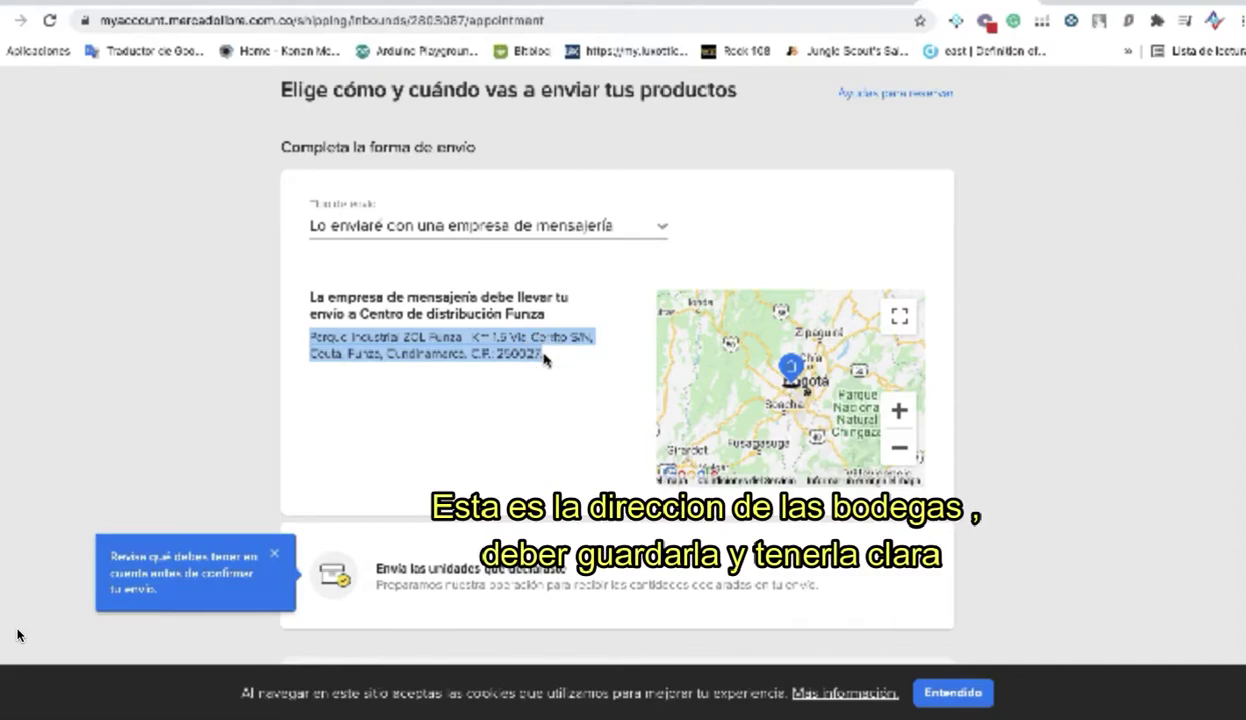
{"action": "left_click", "coordinate": [556, 362]}
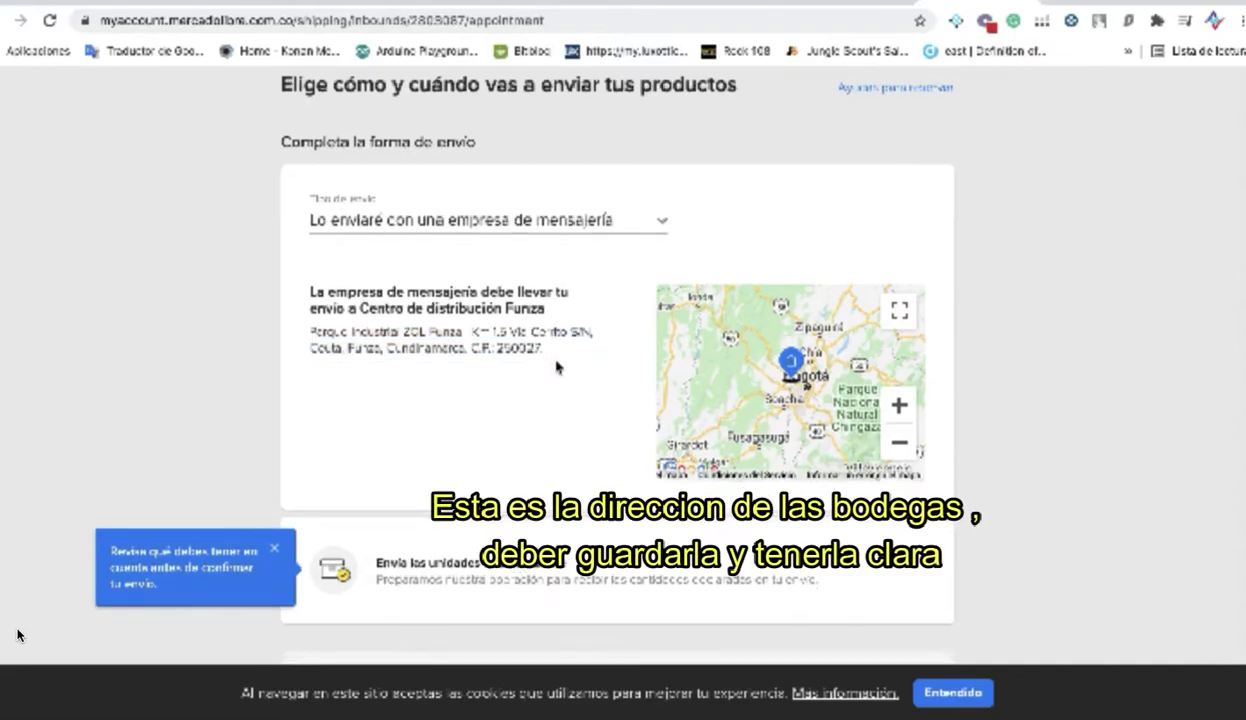
{"action": "scroll", "coordinate": [557, 368], "scroll_direction": "down", "scroll_amount": 1}
{"action": "scroll", "coordinate": [557, 368], "scroll_direction": "down", "scroll_amount": 4}
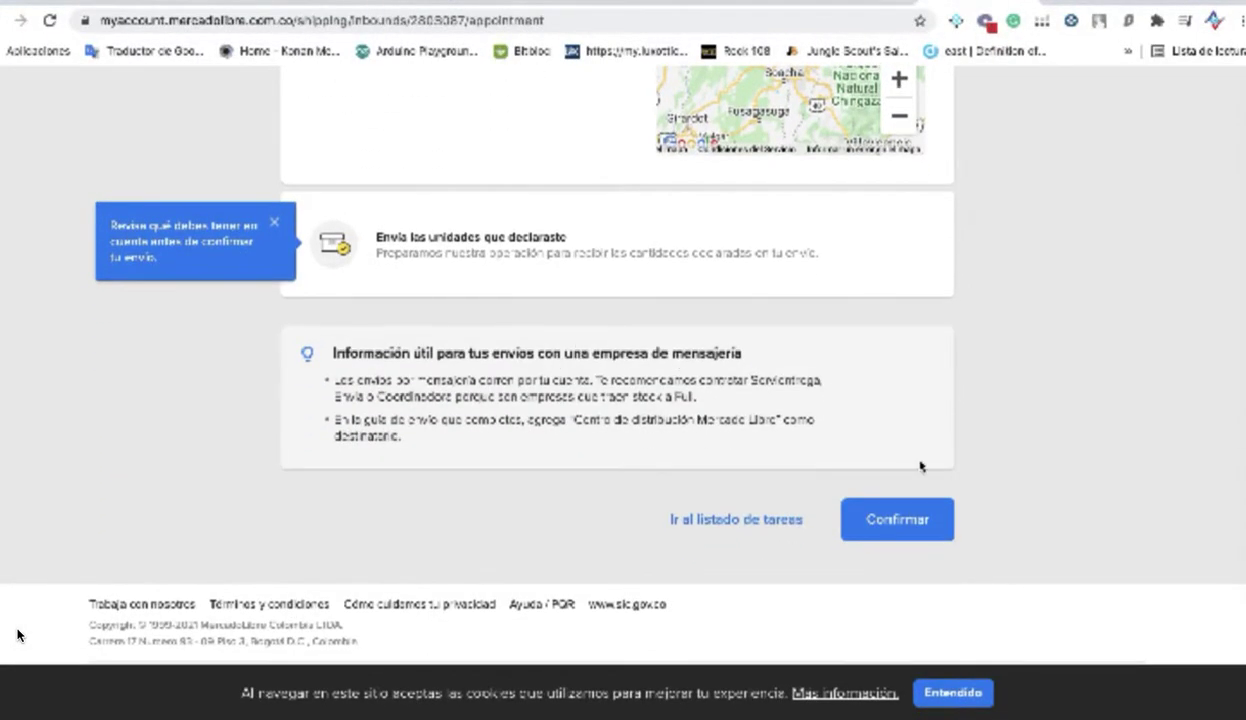
{"action": "left_click", "coordinate": [892, 513]}
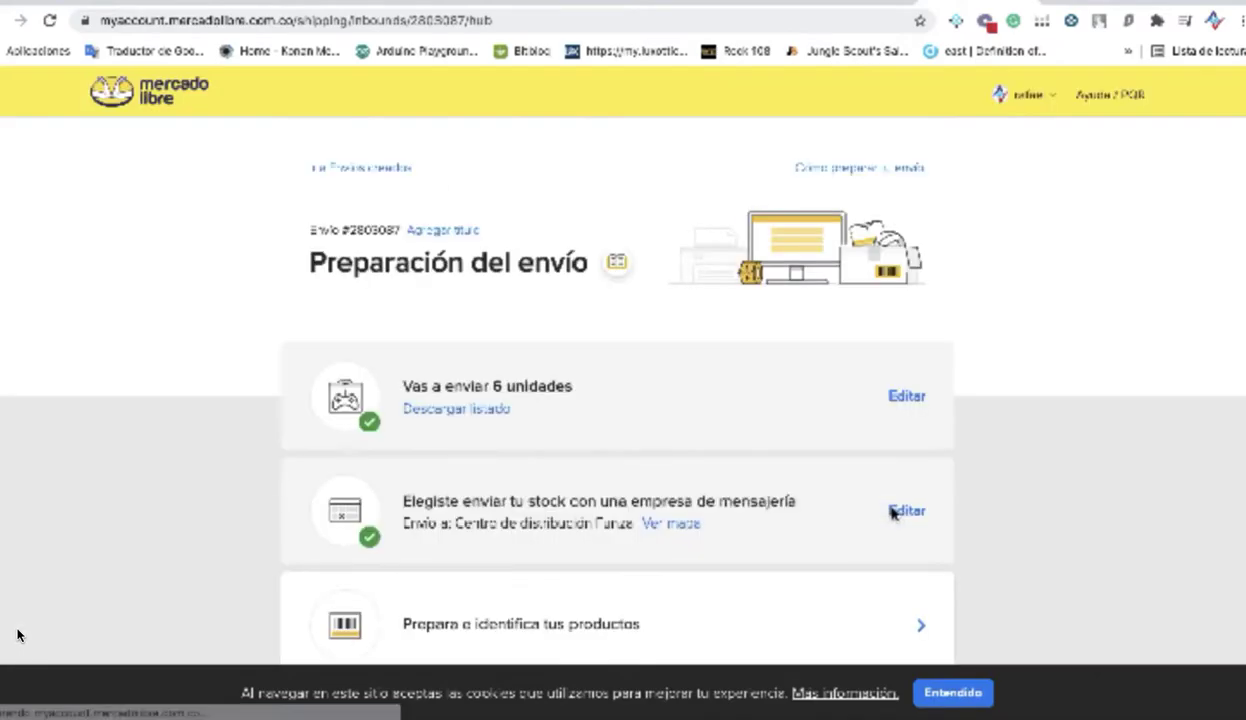
Open the task for preparing and identifying the products, and mark the product's universal code as N/A
{"action": "scroll", "coordinate": [737, 486], "scroll_direction": "down", "scroll_amount": 2}
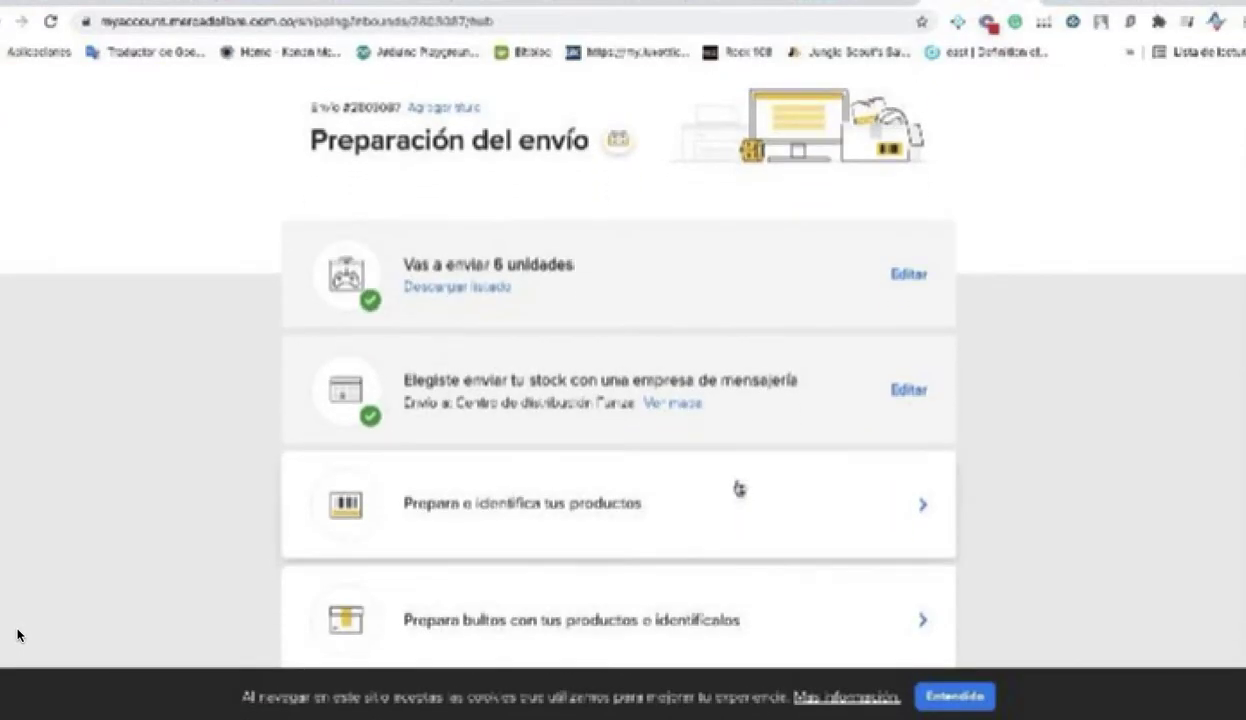
{"action": "scroll", "coordinate": [737, 488], "scroll_direction": "down", "scroll_amount": 1}
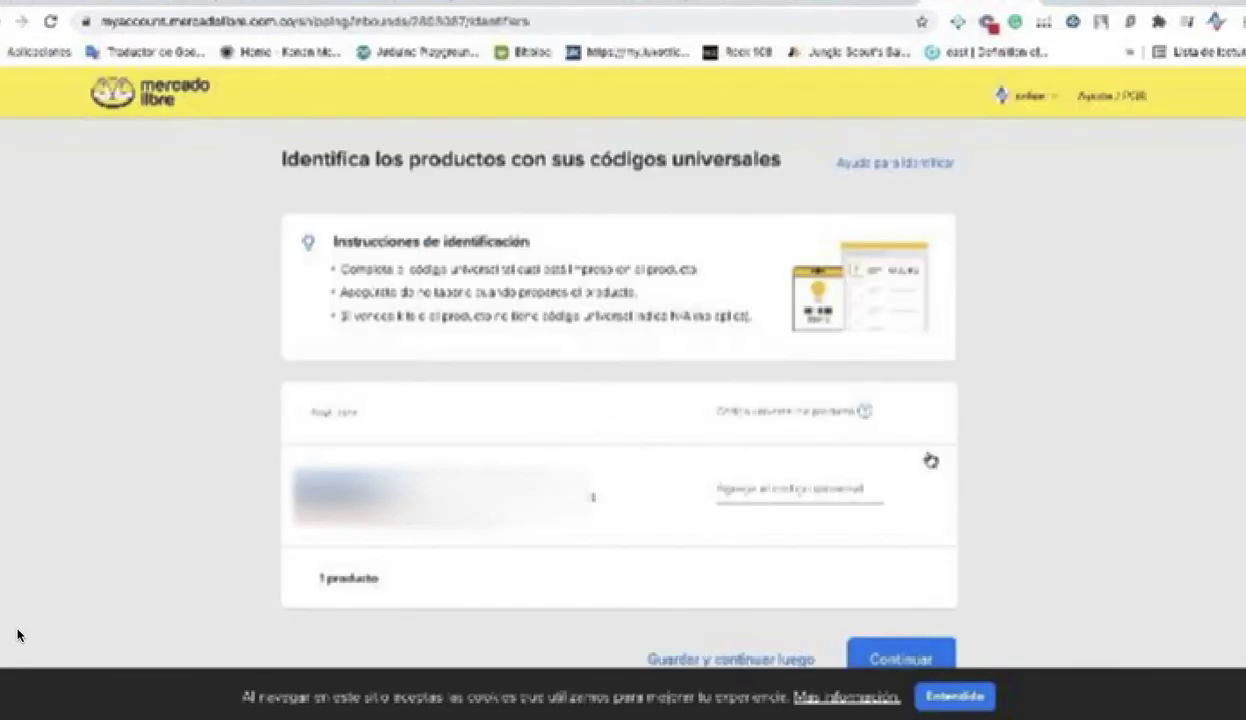
{"action": "scroll", "coordinate": [686, 488], "scroll_direction": "down", "scroll_amount": 3}
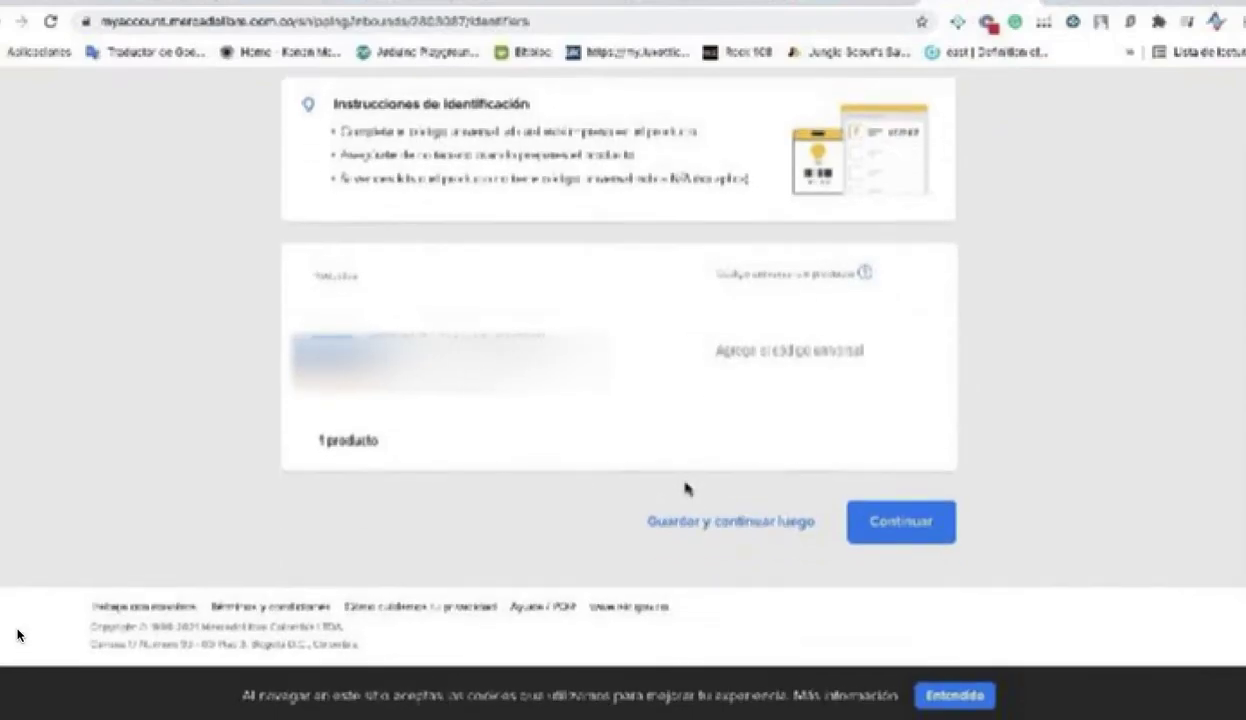
{"action": "left_click", "coordinate": [720, 350]}
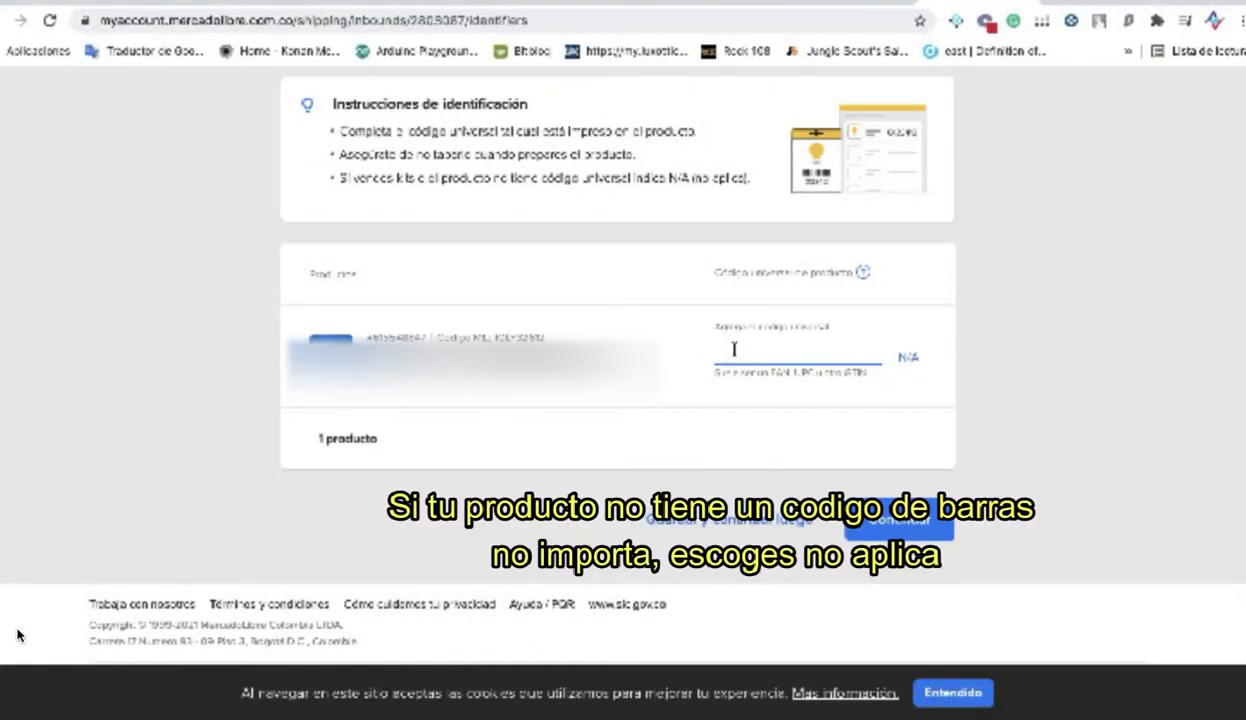
{"action": "left_click", "coordinate": [908, 358]}
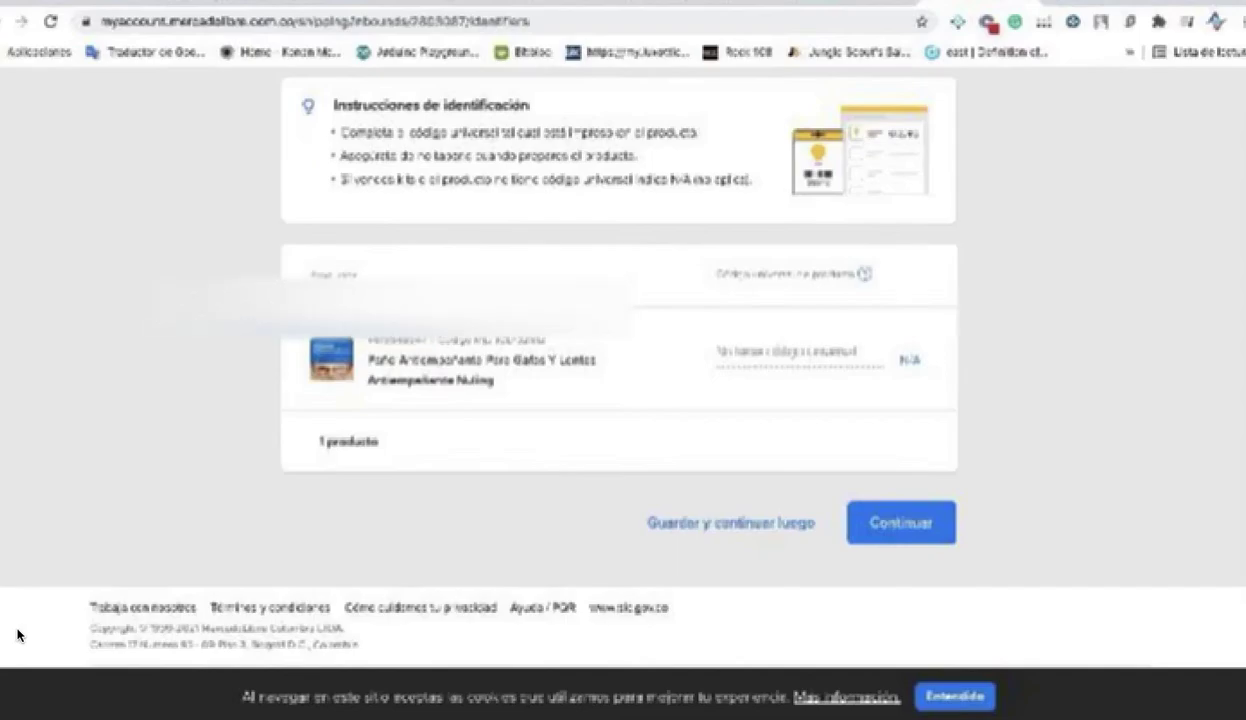
{"action": "left_click", "coordinate": [866, 536]}
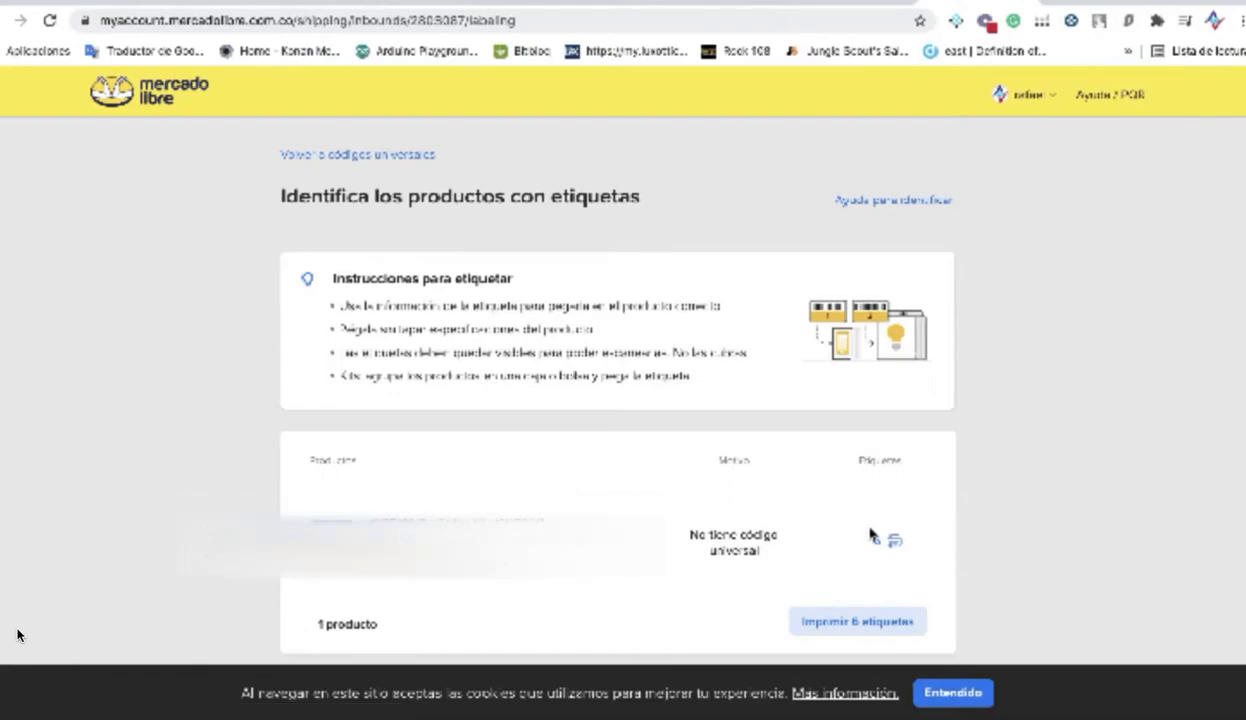
Generate the 6 product labels, check them in the downloaded PDF, and complete the labelling task
{"action": "scroll", "coordinate": [870, 537], "scroll_direction": "down", "scroll_amount": 3}
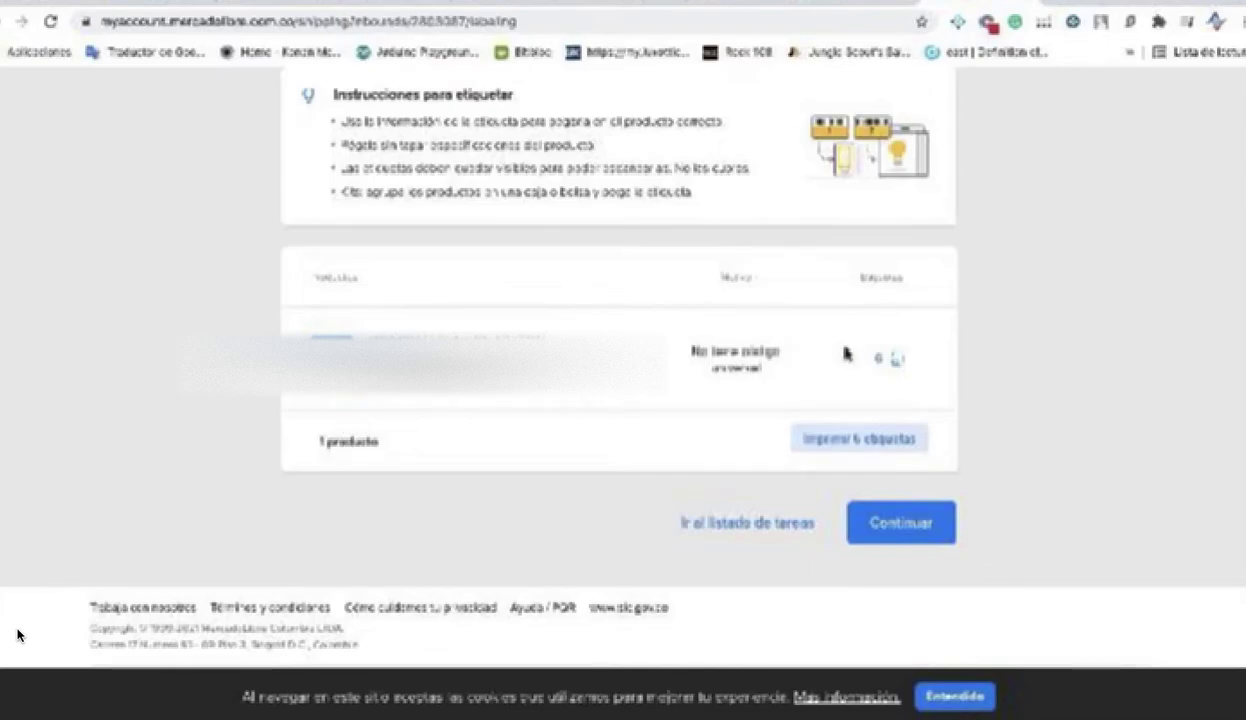
{"action": "left_click", "coordinate": [900, 361]}
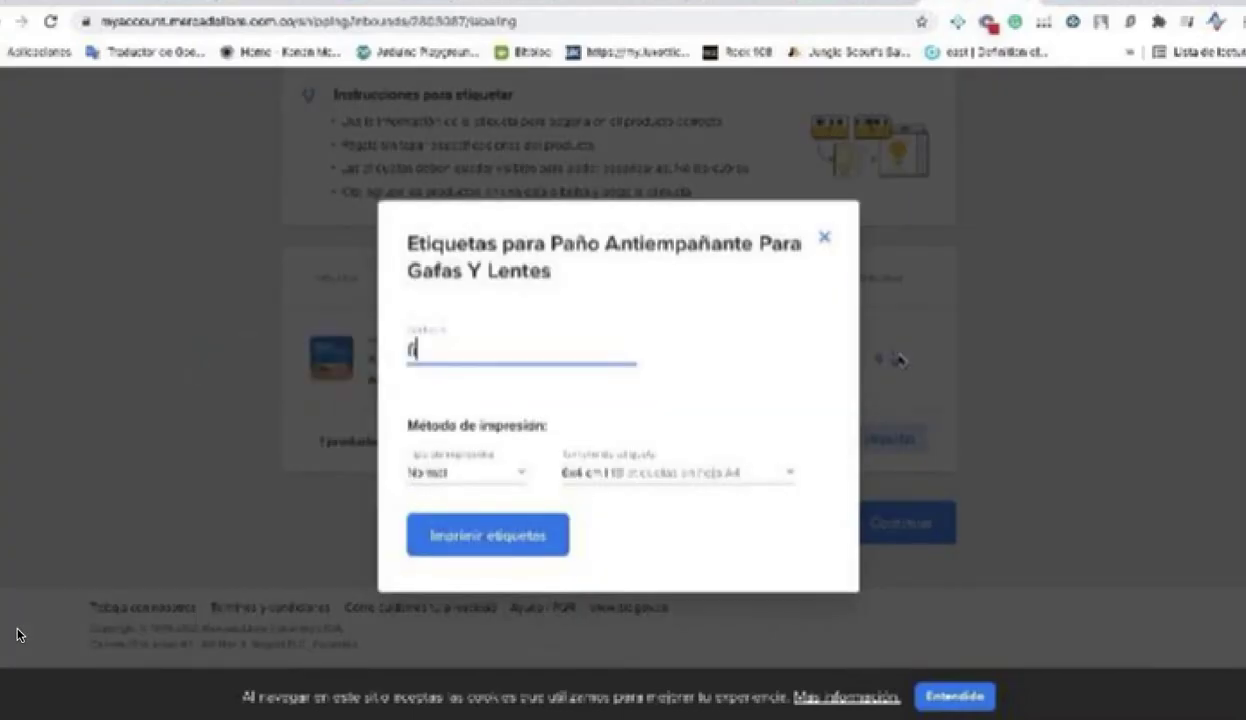
{"action": "left_click", "coordinate": [527, 549]}
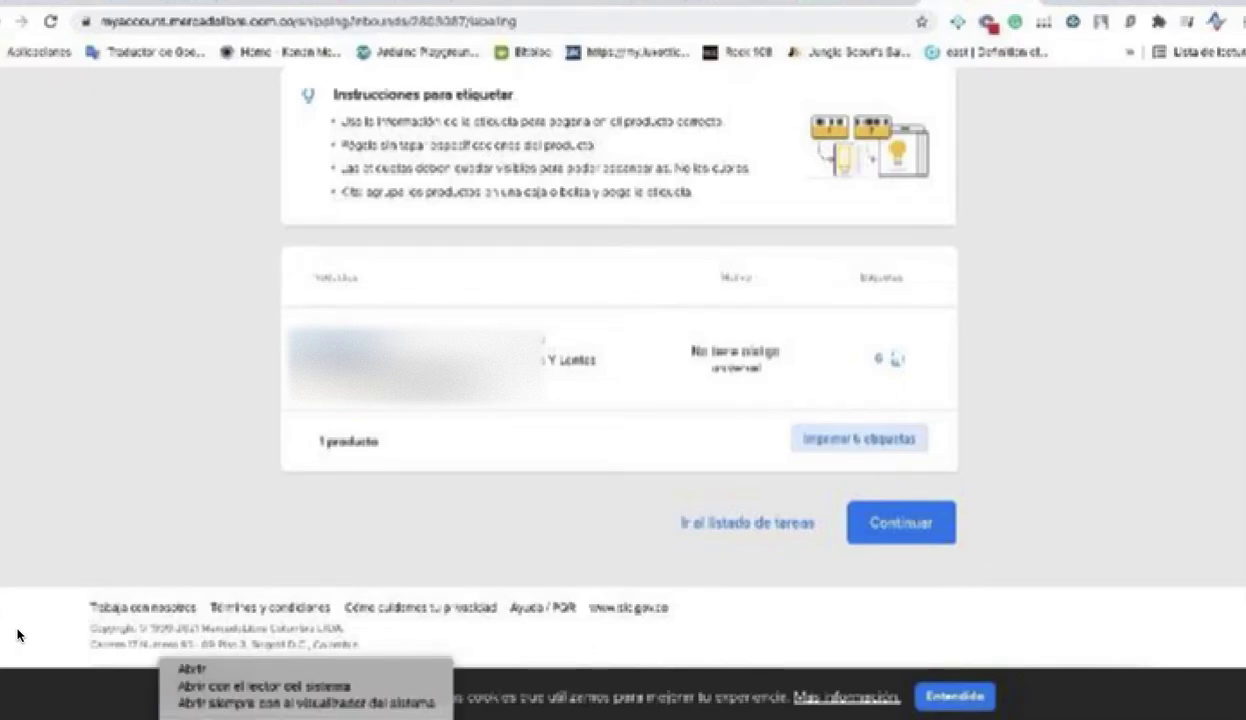
{"action": "left_click", "coordinate": [196, 668]}
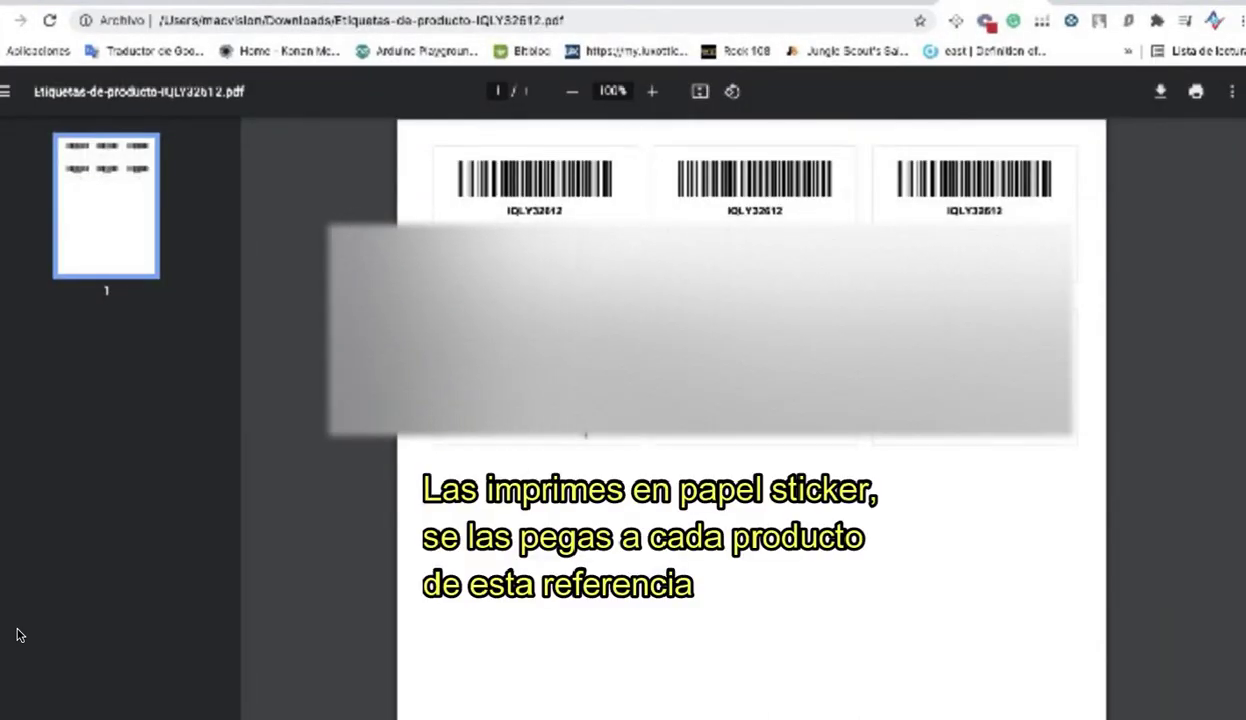
{"action": "key", "text": "ctrl+w"}
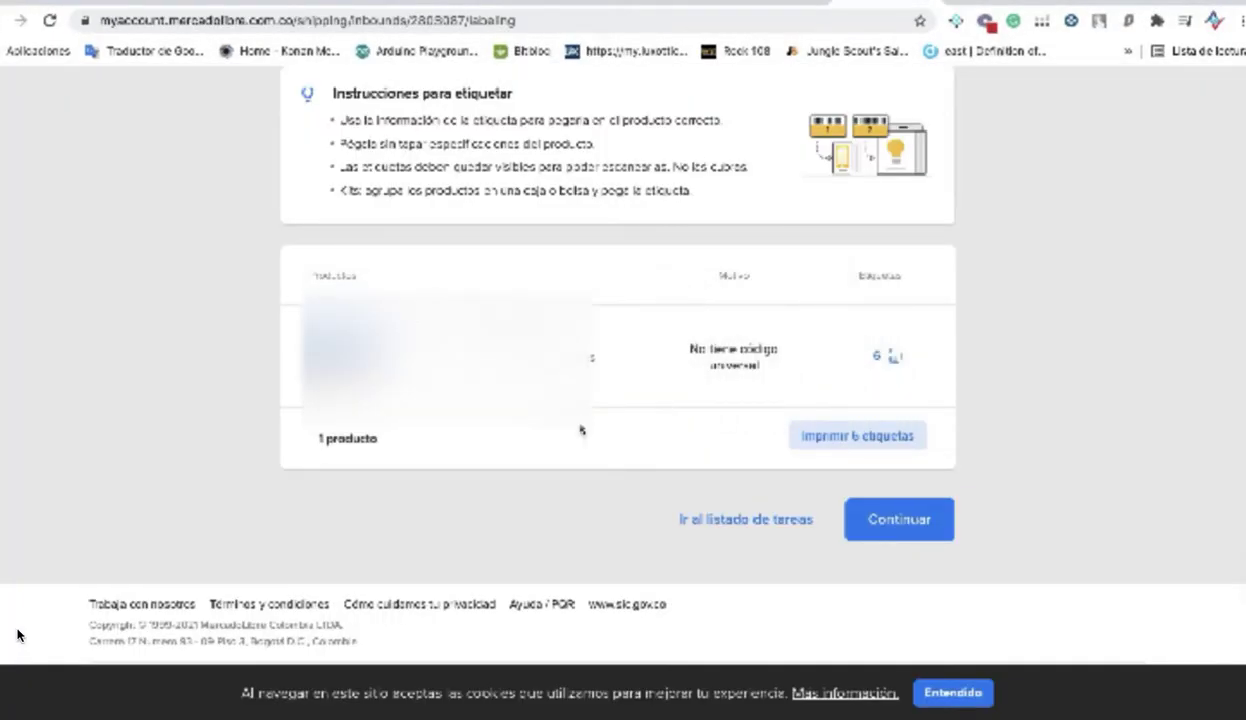
{"action": "left_click", "coordinate": [918, 527]}
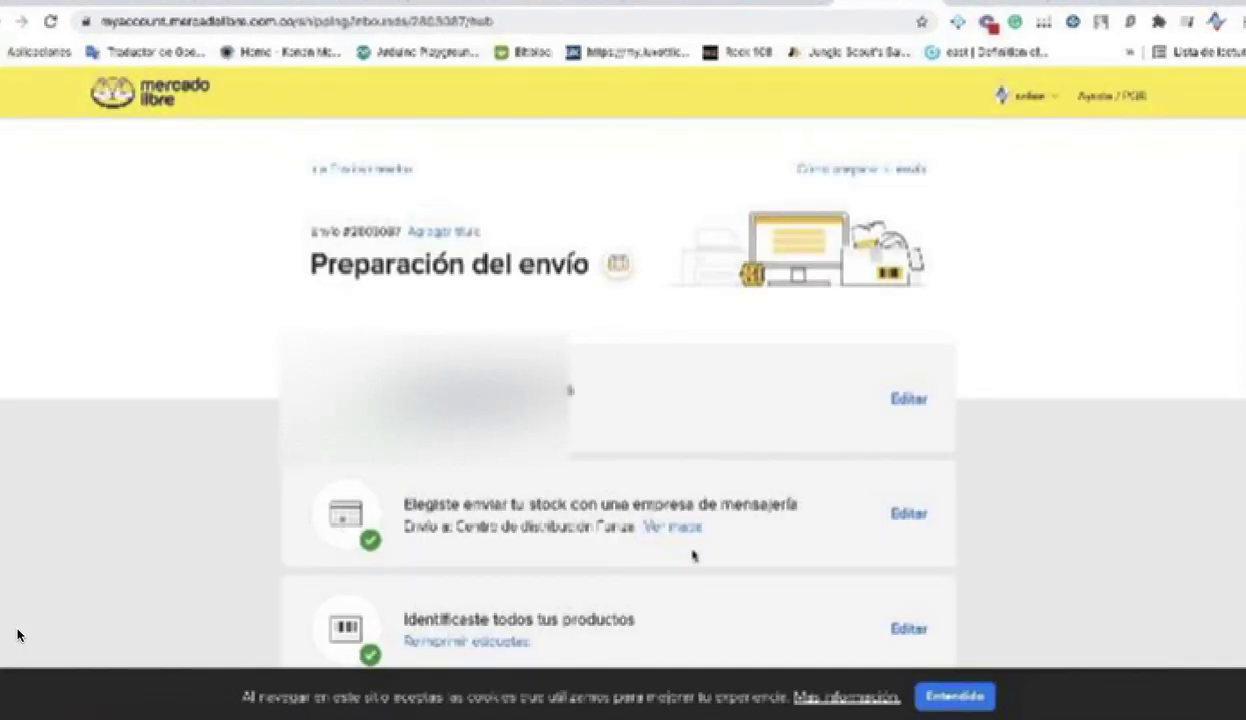
Open the task for preparing and identifying packages, read the 25 kg grouping instruction, and set the prepared packages to 1
{"action": "scroll", "coordinate": [693, 551], "scroll_direction": "down", "scroll_amount": 1}
{"action": "scroll", "coordinate": [693, 551], "scroll_direction": "down", "scroll_amount": 1}
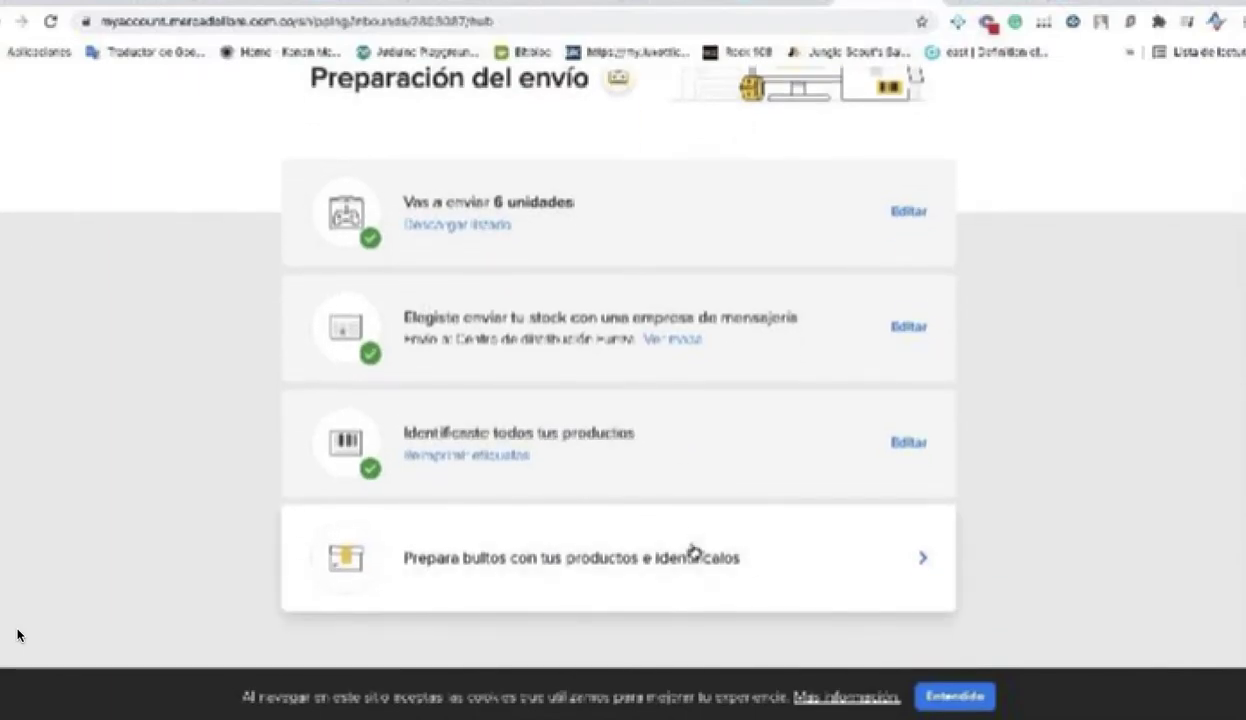
{"action": "left_click", "coordinate": [702, 555]}
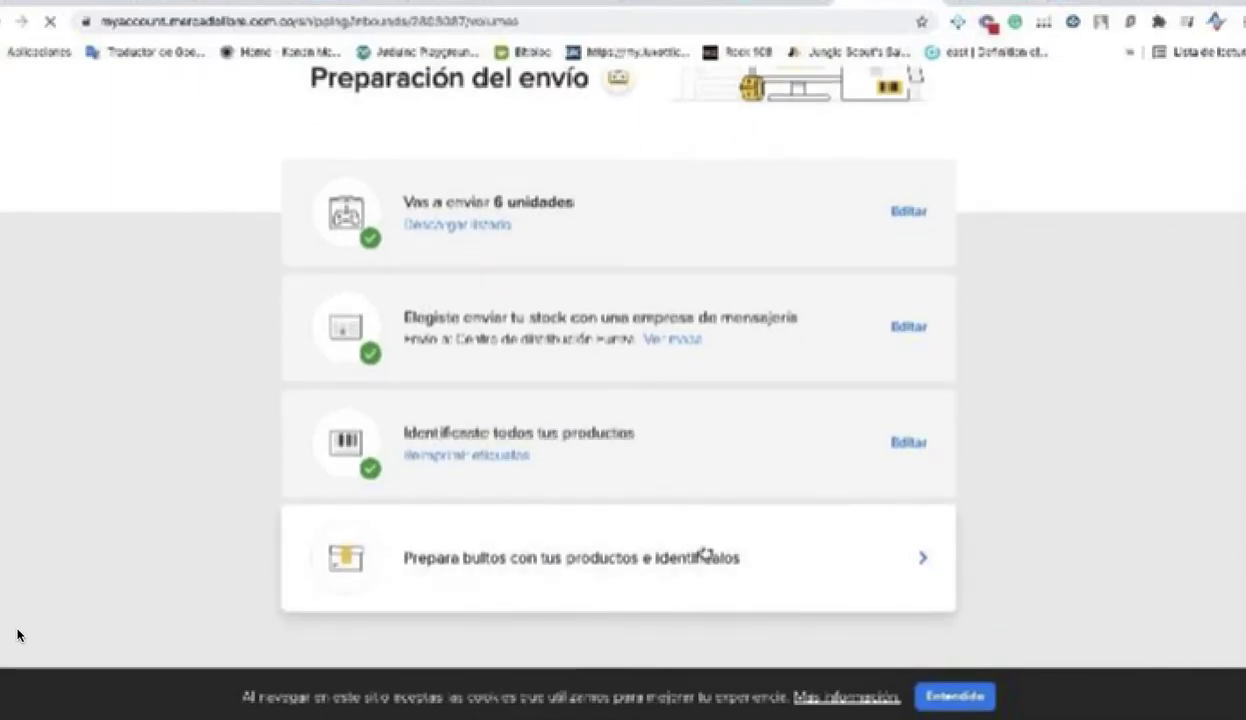
{"action": "scroll", "coordinate": [705, 553], "scroll_direction": "down", "scroll_amount": 1}
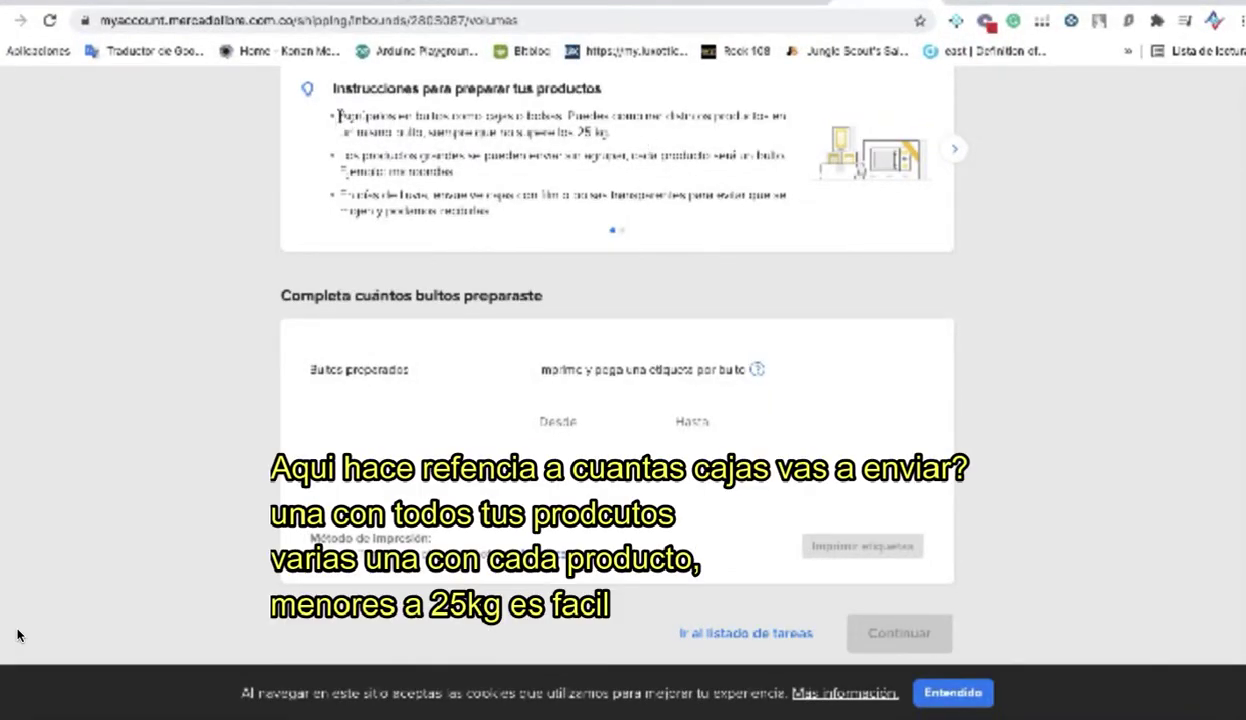
{"action": "left_click_drag", "start_coordinate": [338, 116], "coordinate": [758, 139]}
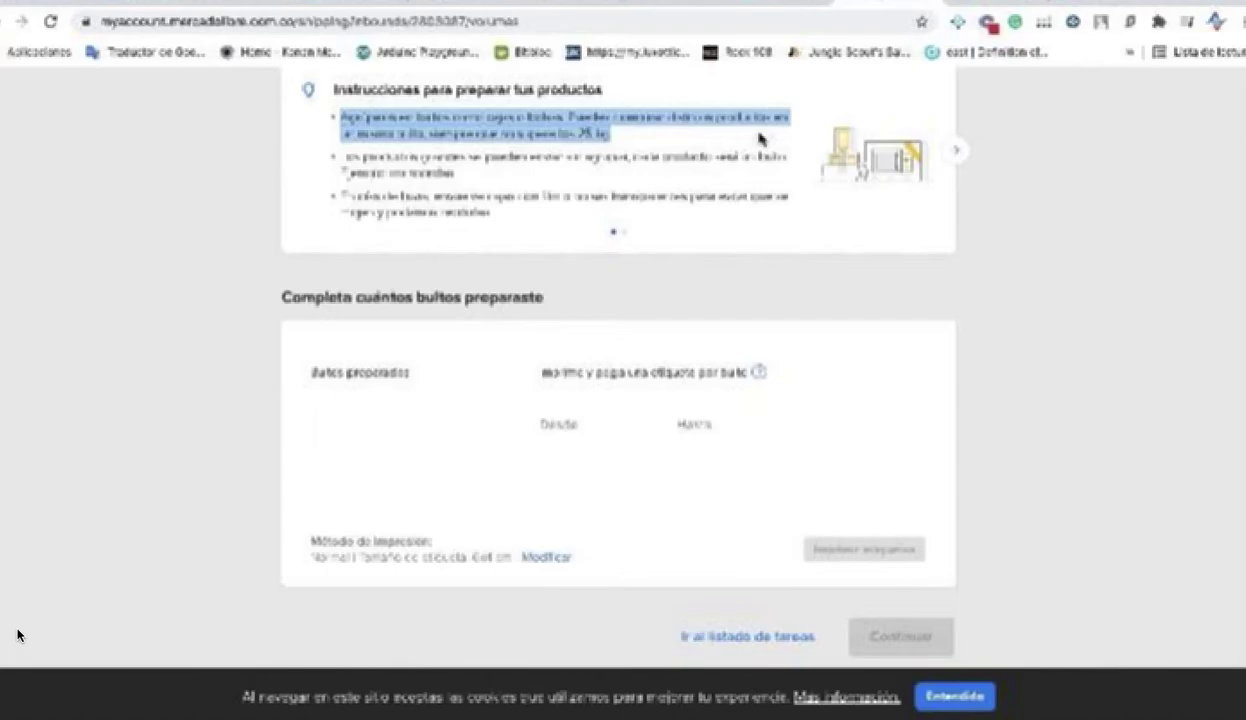
{"action": "left_click", "coordinate": [613, 344]}
{"action": "left_click", "coordinate": [452, 418]}
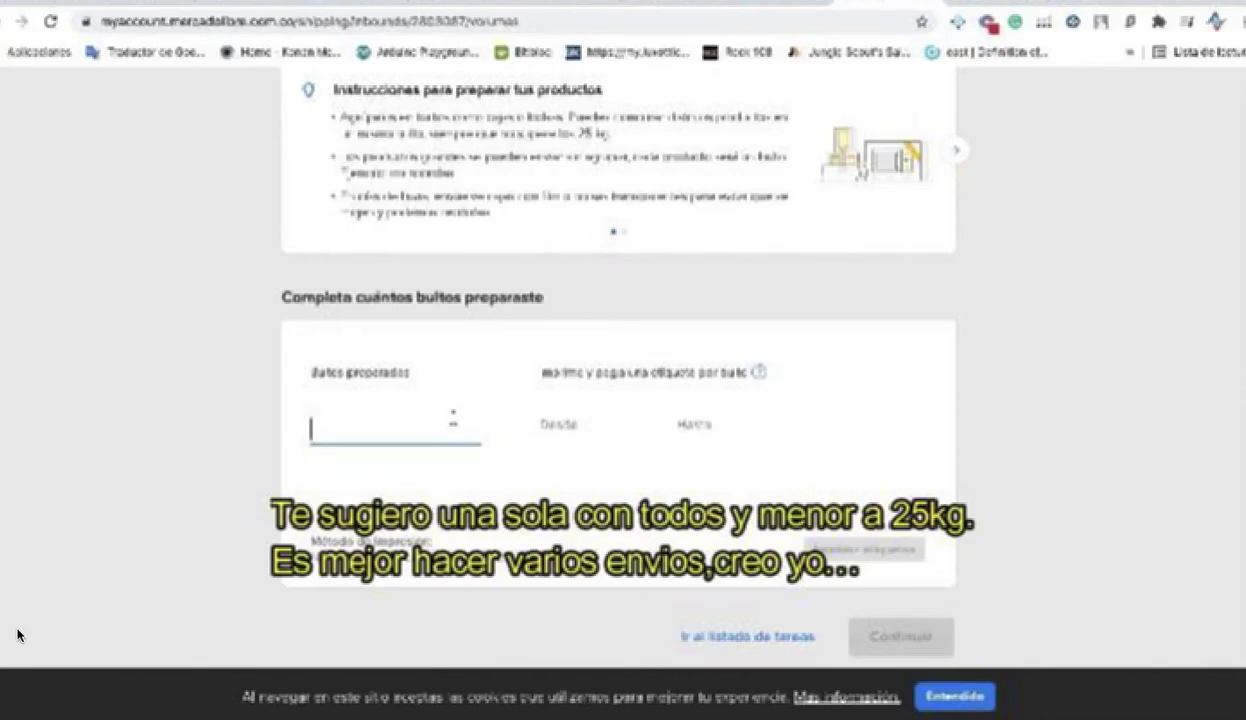
{"action": "type", "text": "1"}
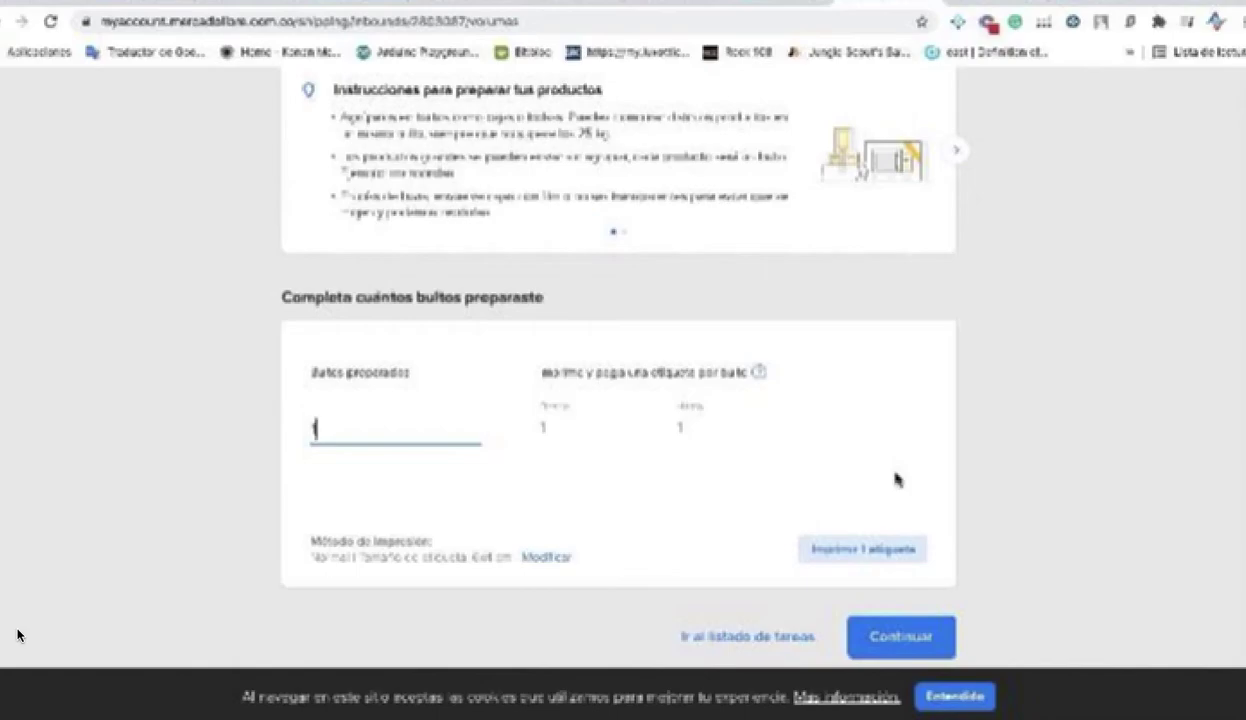
Generate the package label, check it in the downloaded PDF, and complete the package preparation task
{"action": "left_click", "coordinate": [867, 557]}
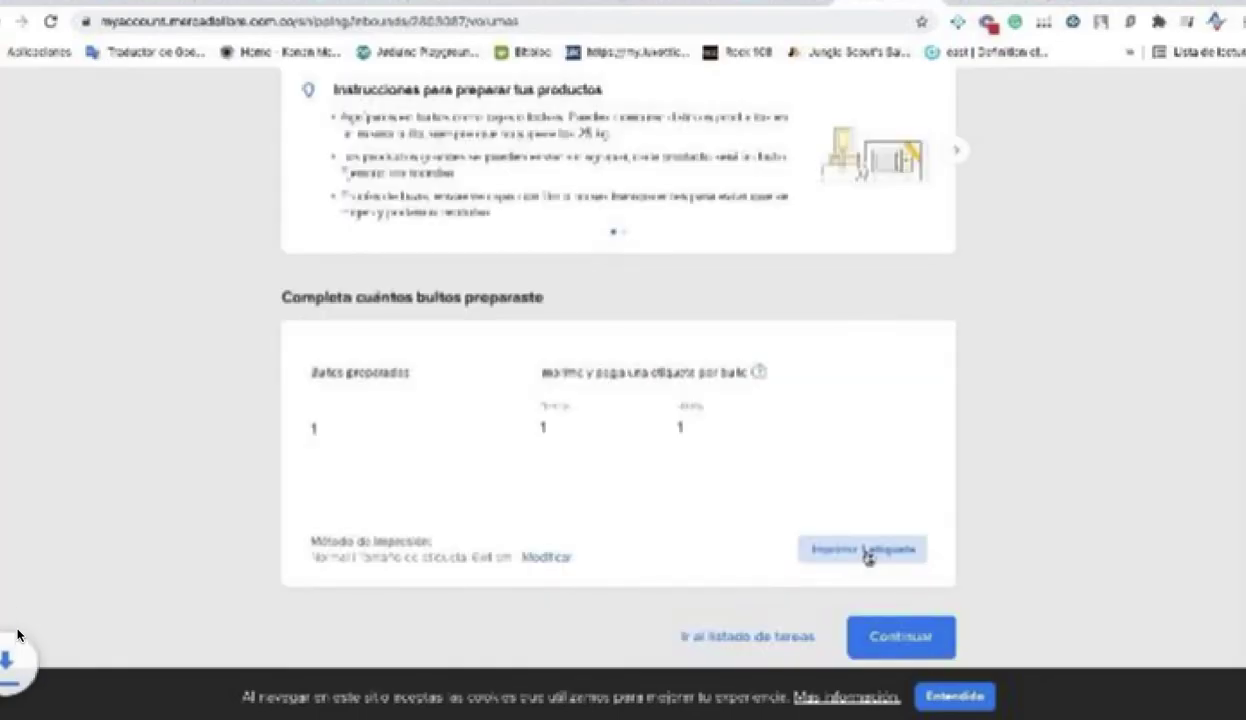
{"action": "left_click", "coordinate": [17, 635]}
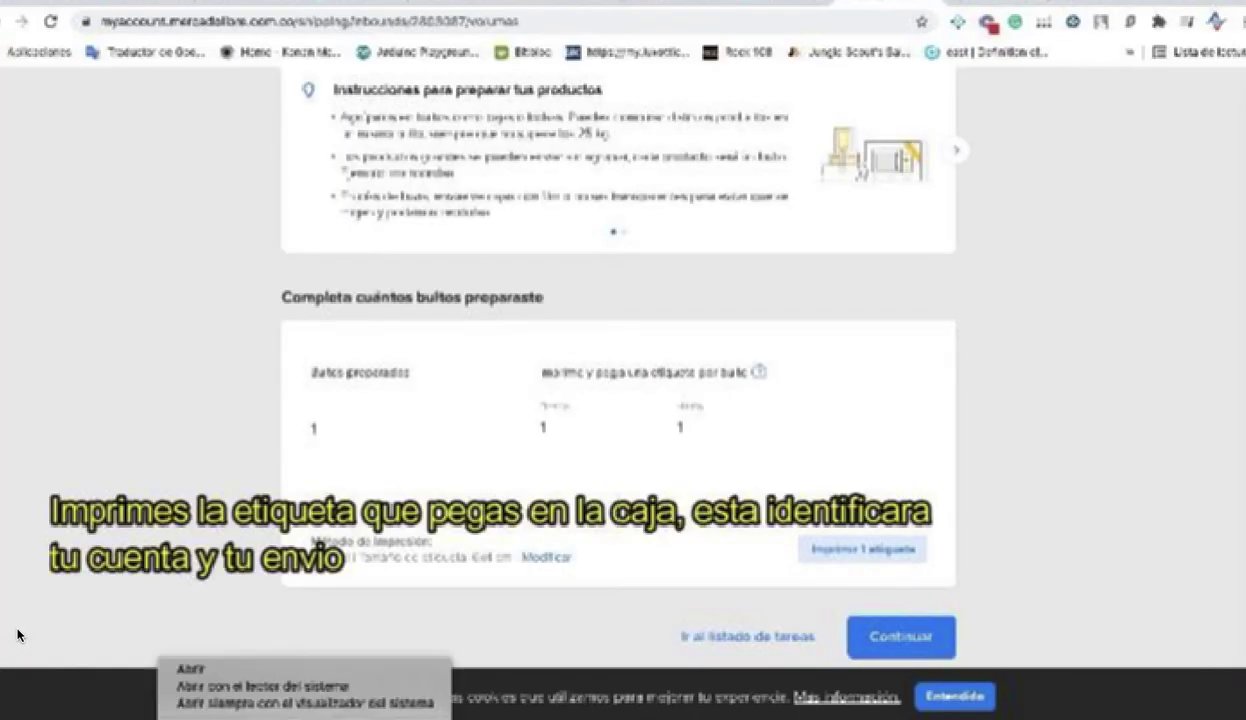
{"action": "left_click", "coordinate": [192, 670]}
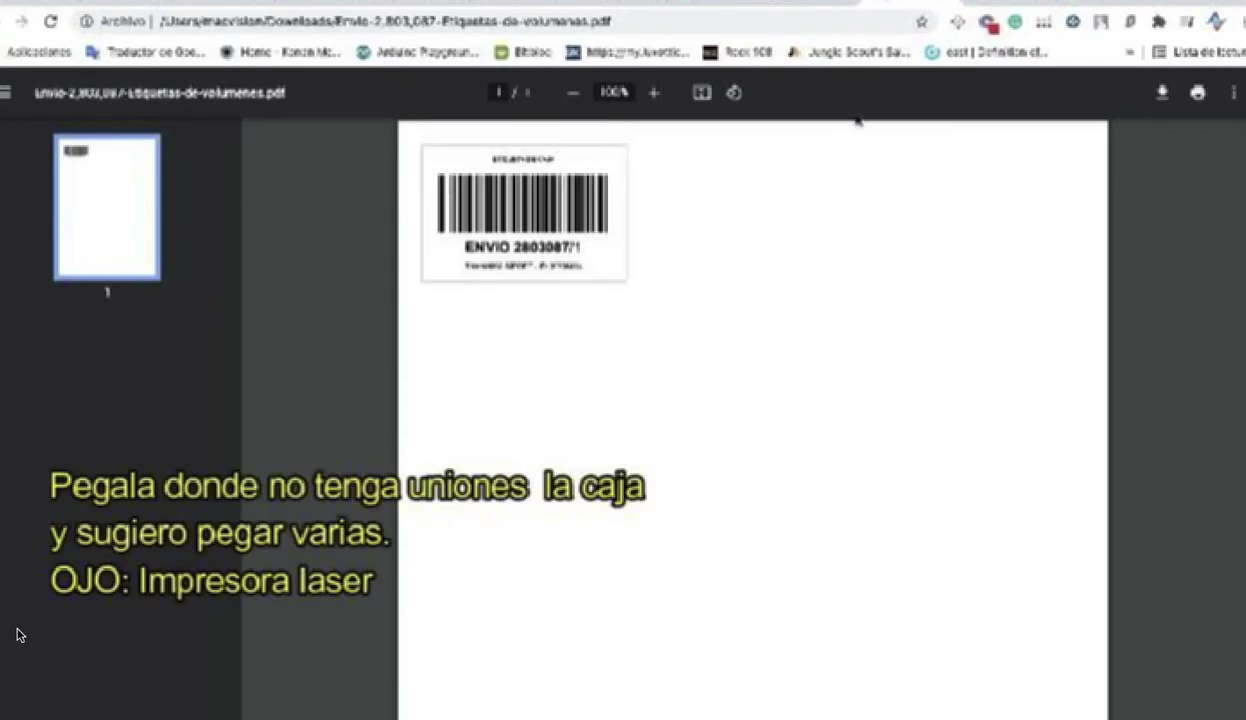
{"action": "left_click", "coordinate": [812, 4]}
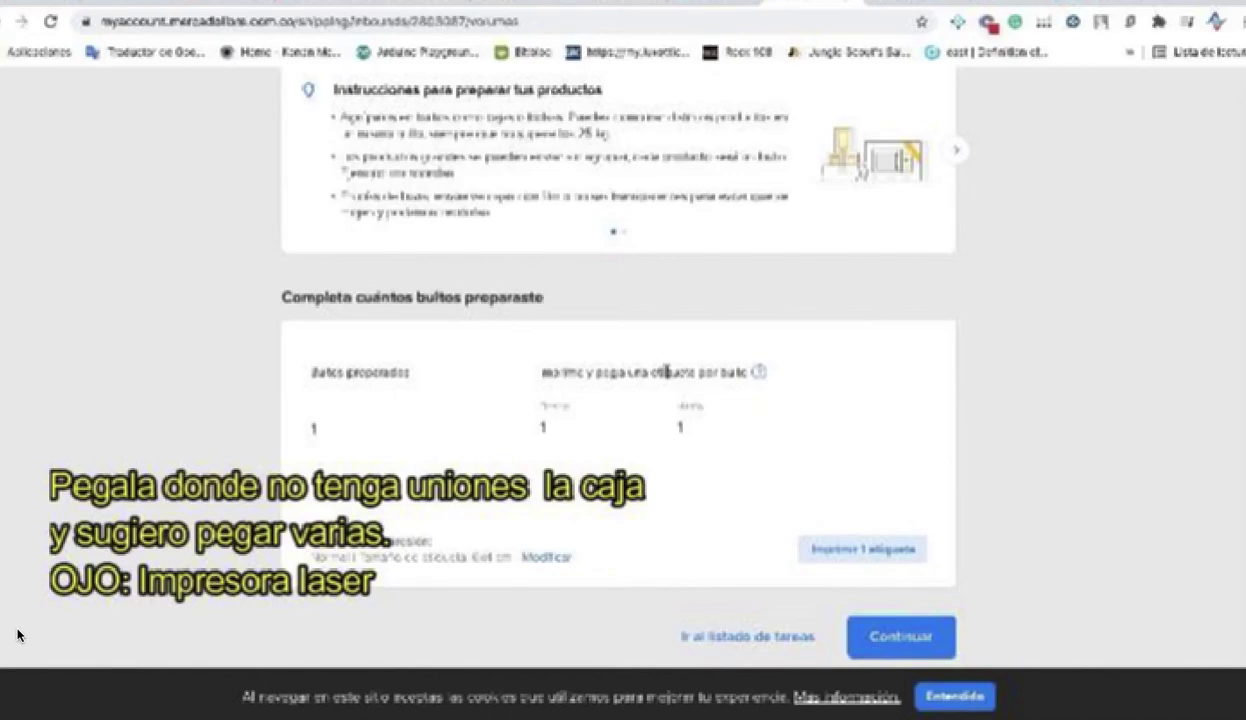
{"action": "left_click", "coordinate": [889, 640]}
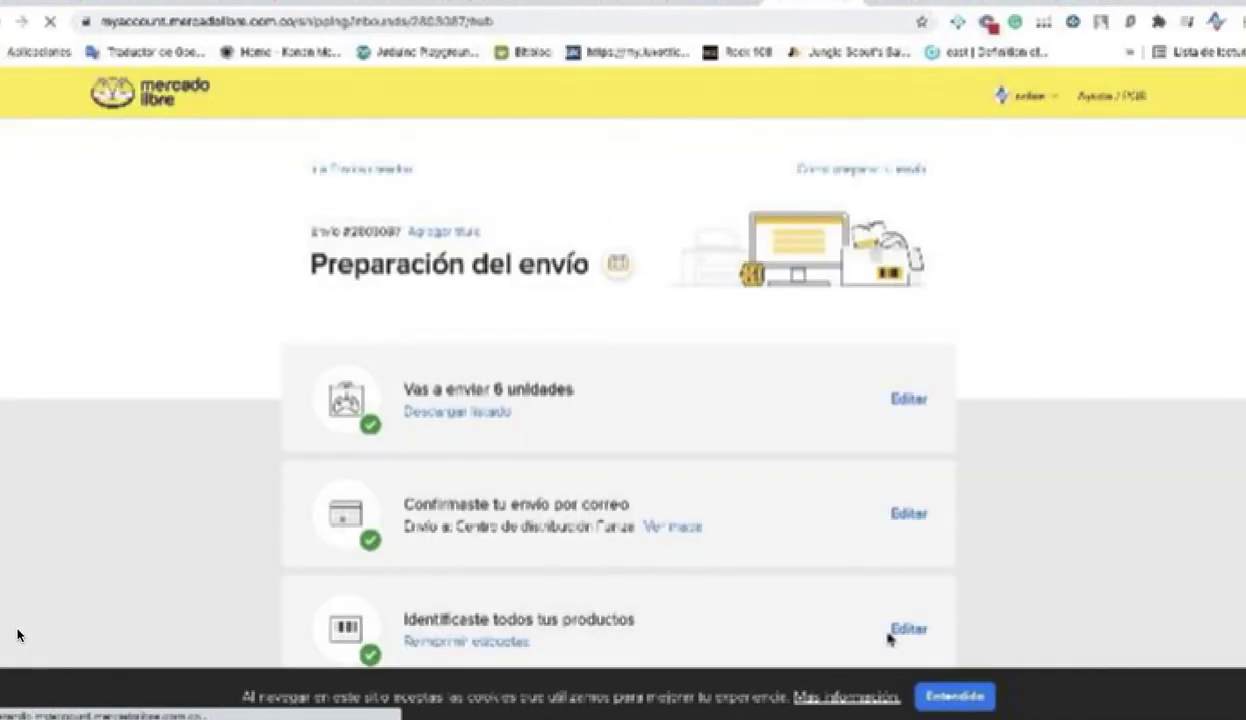
Review the shipment's preparation task list and the closing instructions for the courier's shipping guide
{"action": "scroll", "coordinate": [714, 471], "scroll_direction": "down", "scroll_amount": 3}
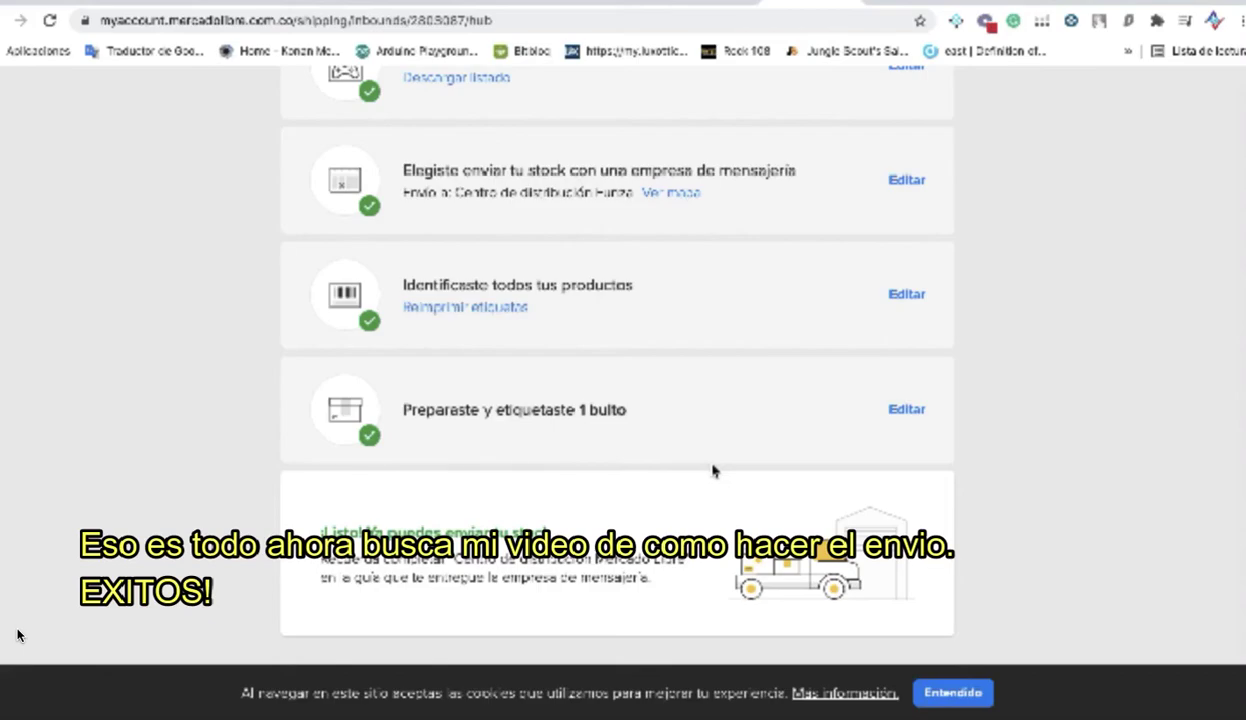
{"action": "scroll", "coordinate": [714, 471], "scroll_direction": "down", "scroll_amount": 1}
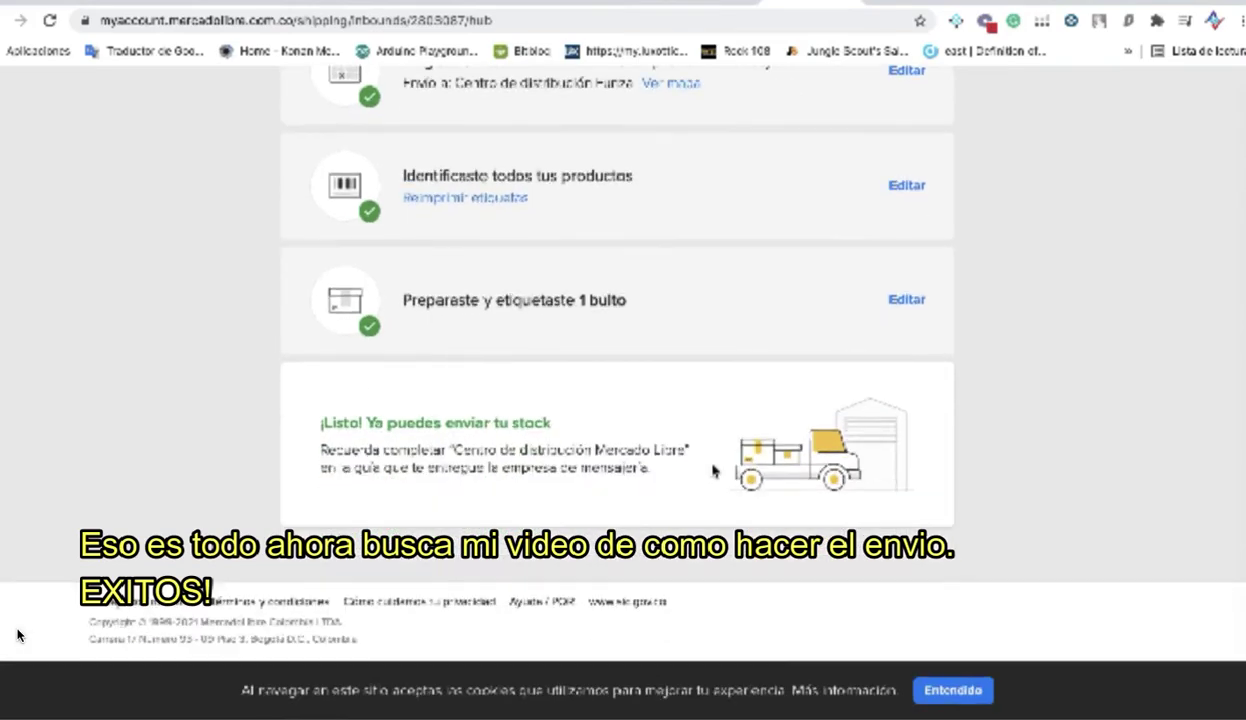
{"action": "scroll", "coordinate": [655, 399], "scroll_direction": "up", "scroll_amount": 4}
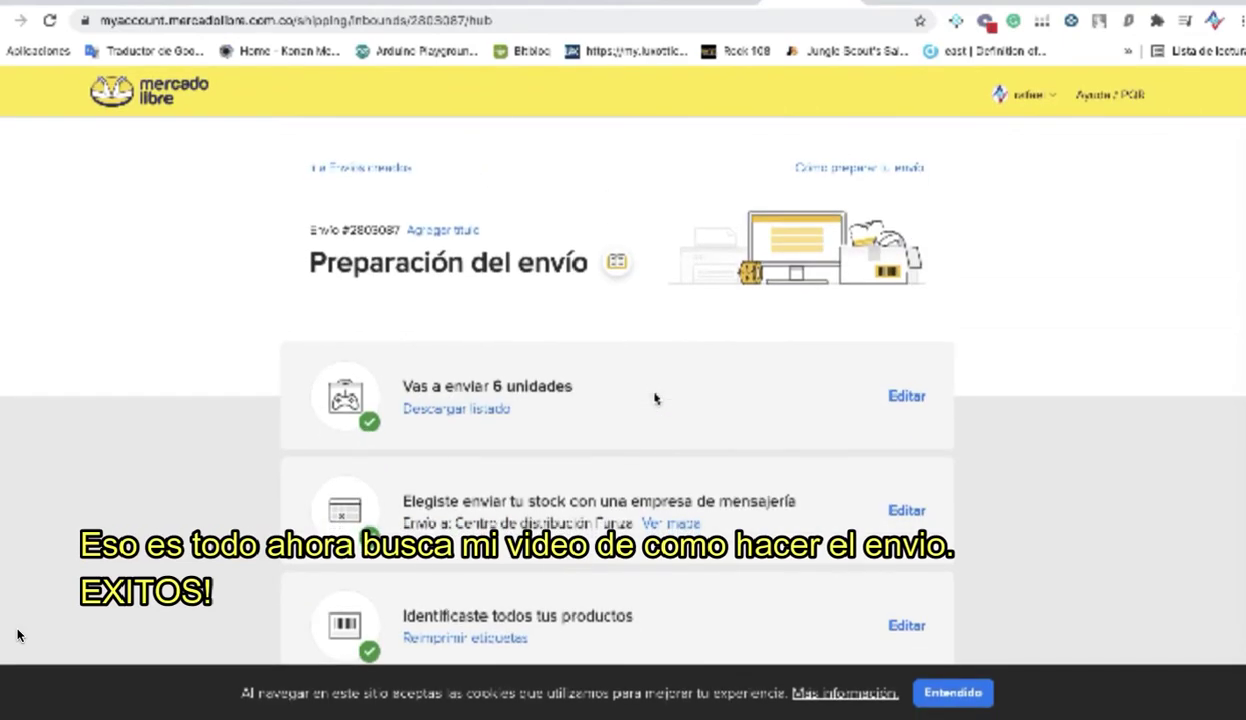
{"action": "scroll", "coordinate": [655, 399], "scroll_direction": "down", "scroll_amount": 4}
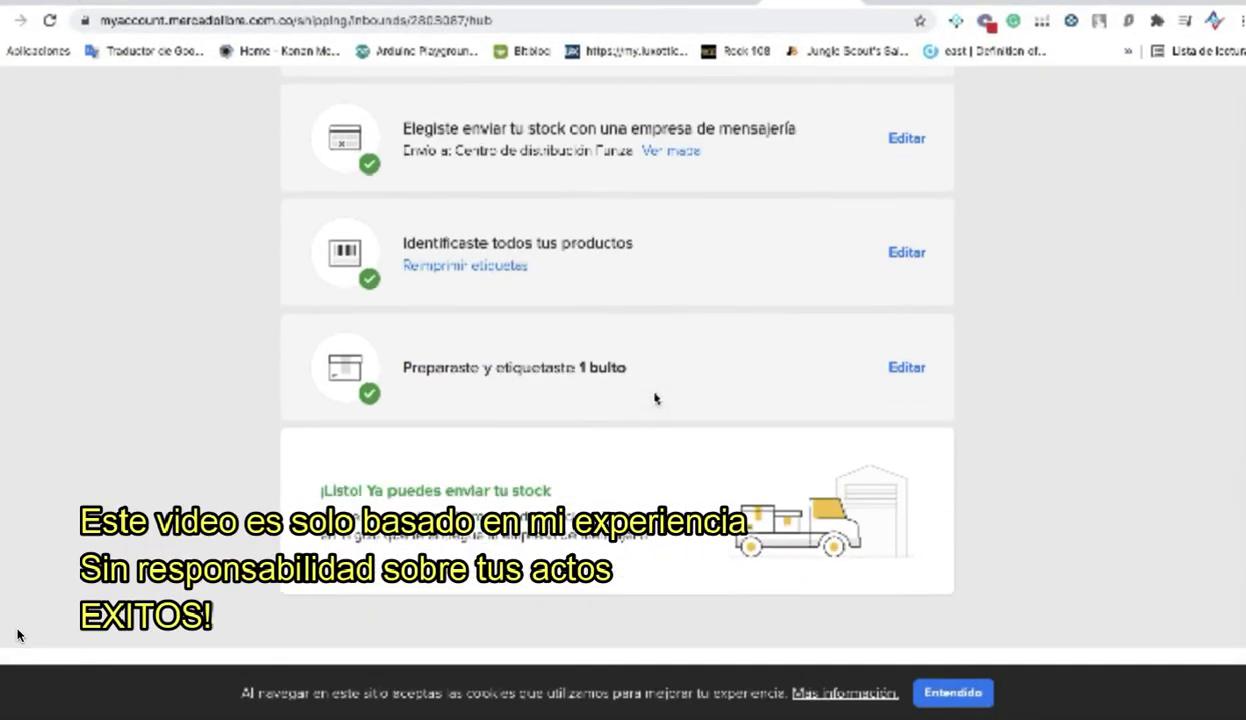
{"action": "mouse_move", "coordinate": [683, 708]}
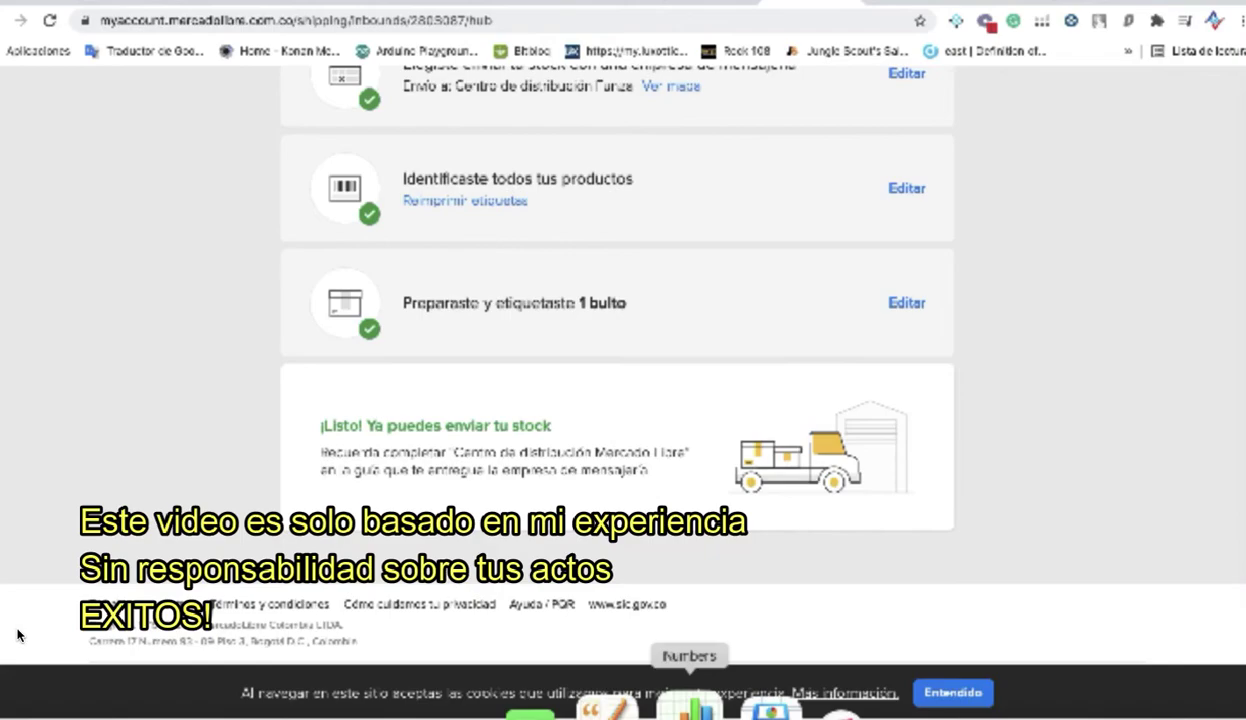